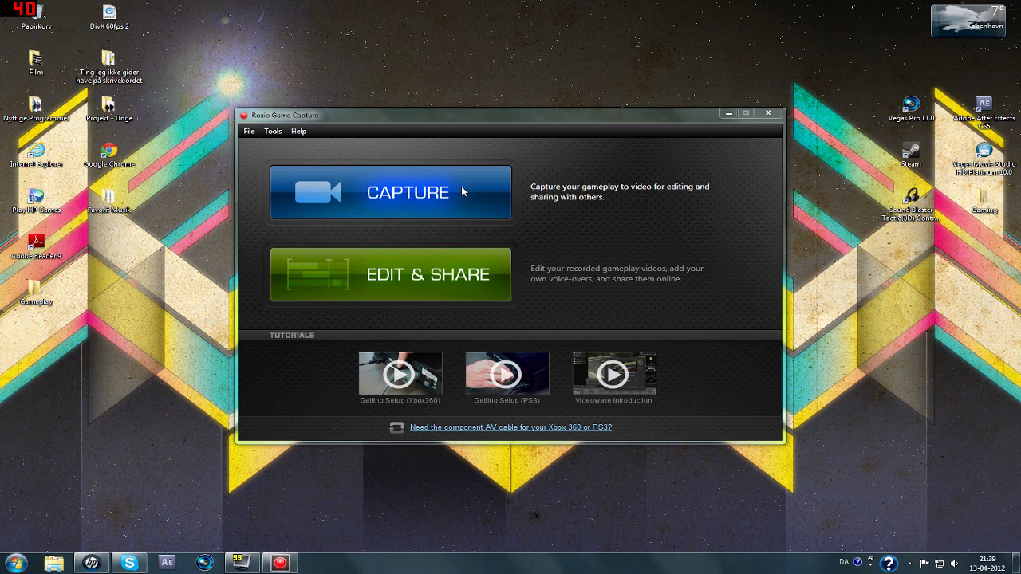
Step: Enter gameplay capture mode from the Roxio Game Capture home screen's CAPTURE button
{"action": "left_click", "coordinate": [400, 193]}
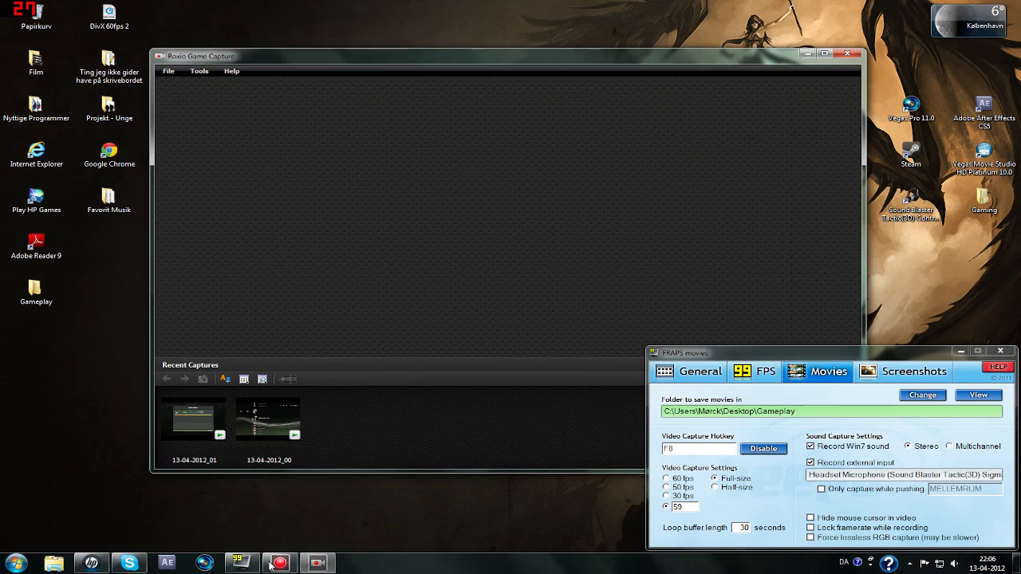
Step: Bring the live preview window forward, mute its audio, and minimize the FRAPS window
{"action": "left_click", "coordinate": [777, 116]}
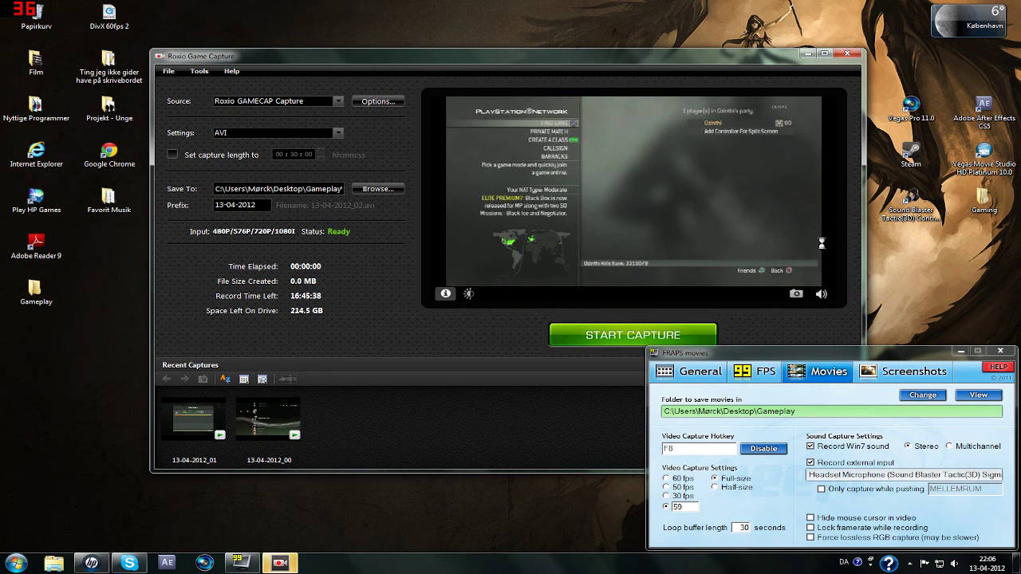
{"action": "mouse_move", "coordinate": [822, 244]}
{"action": "left_click_drag", "start_coordinate": [821, 247], "coordinate": [826, 271]}
{"action": "left_click", "coordinate": [821, 297]}
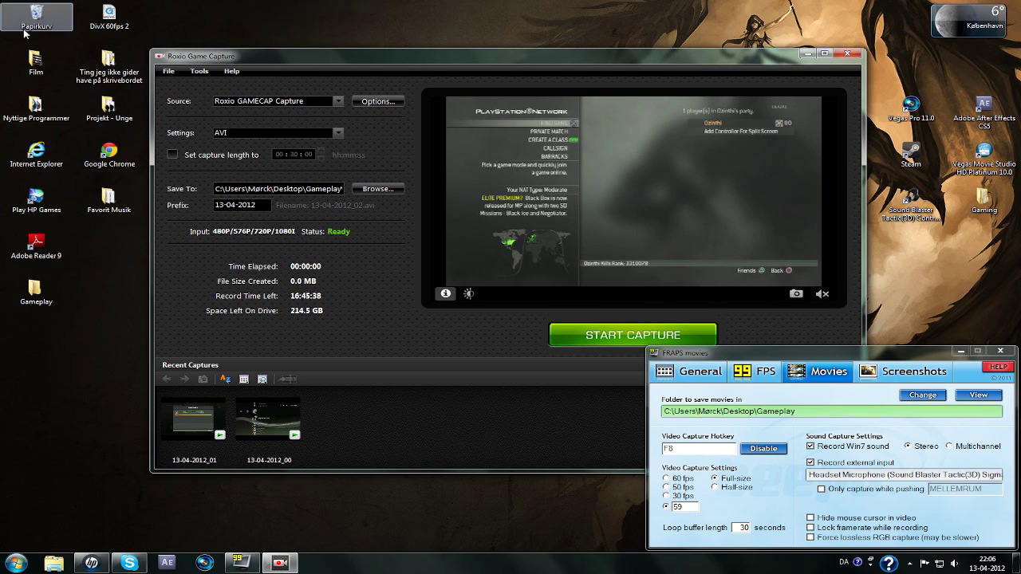
{"action": "left_click", "coordinate": [959, 352]}
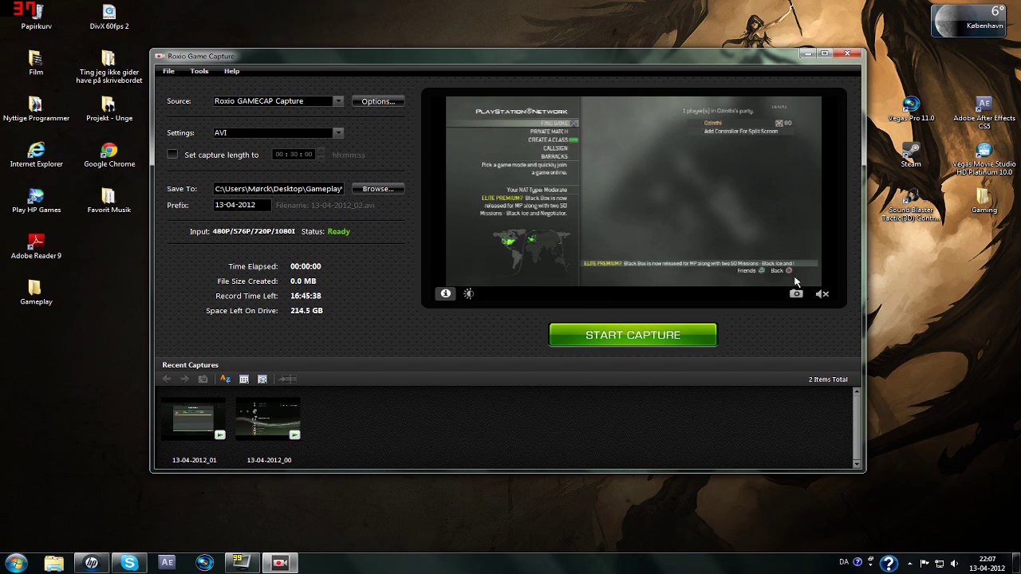
Step: Restore the FRAPS movie settings window and position it over the capture window
{"action": "left_click", "coordinate": [252, 566]}
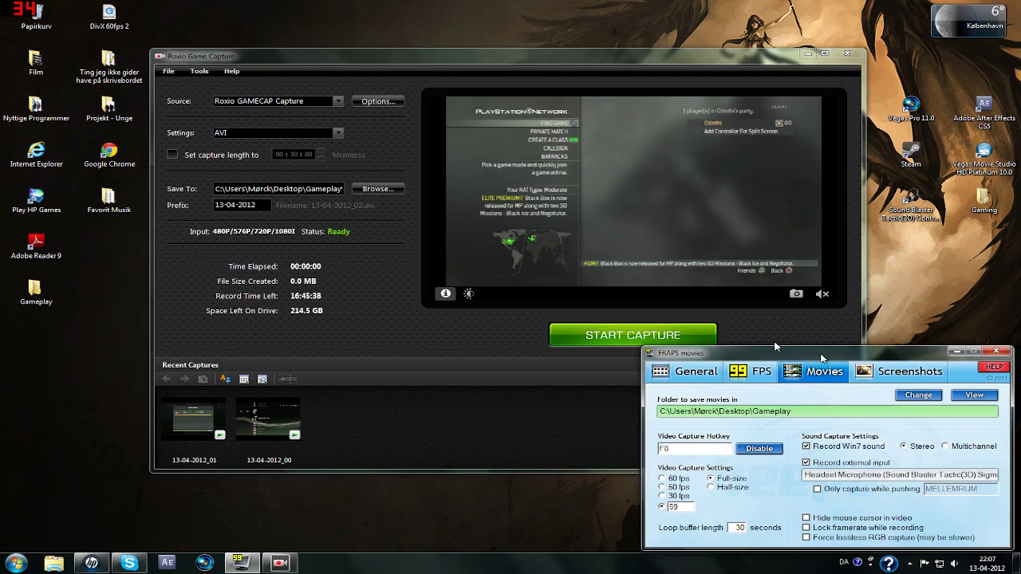
{"action": "left_click_drag", "start_coordinate": [821, 357], "coordinate": [509, 128]}
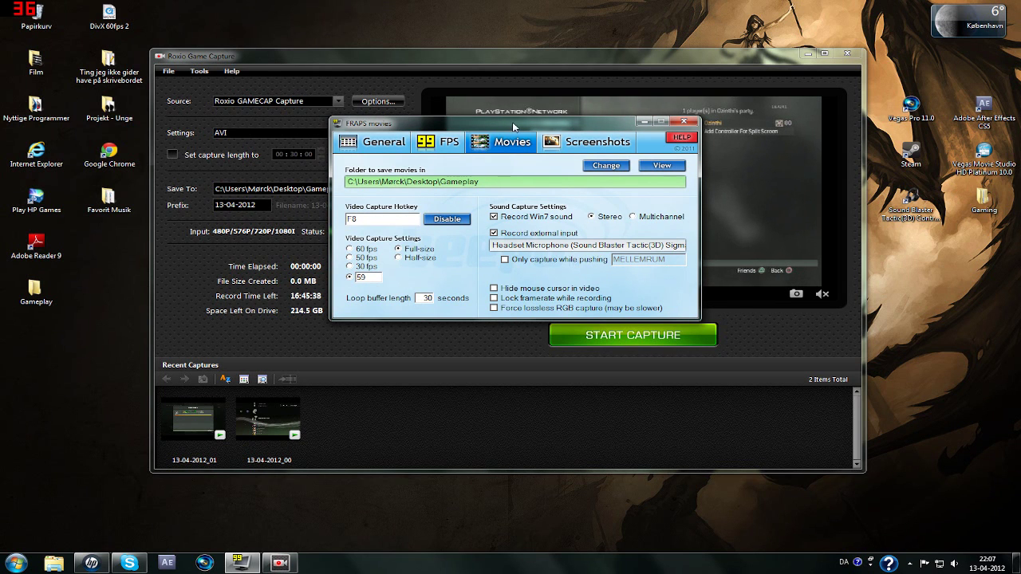
{"action": "left_click_drag", "start_coordinate": [510, 129], "coordinate": [539, 318]}
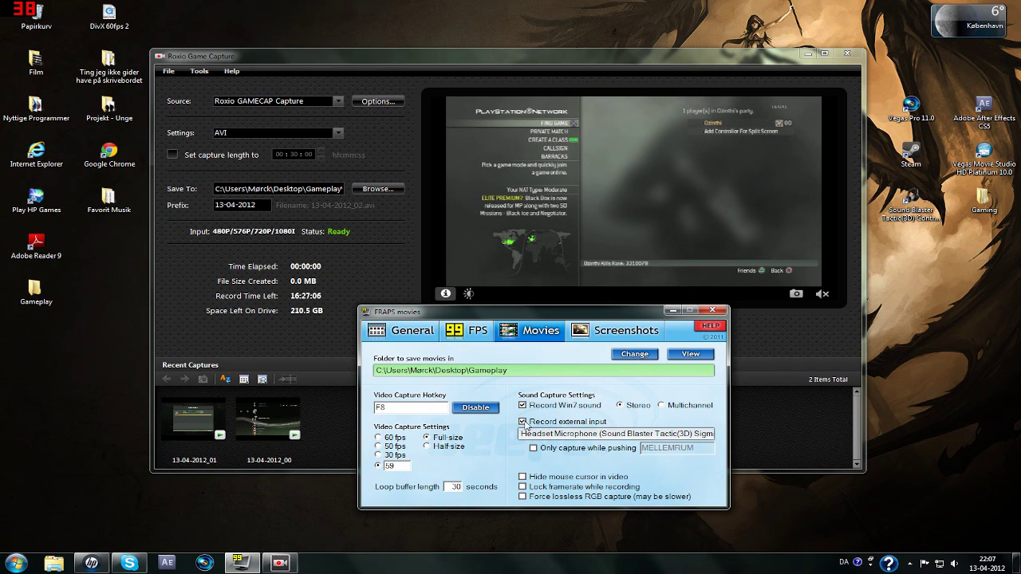
Step: Toggle Record external input and Record Win7 sound off and back on, leaving both enabled
{"action": "left_click", "coordinate": [523, 422]}
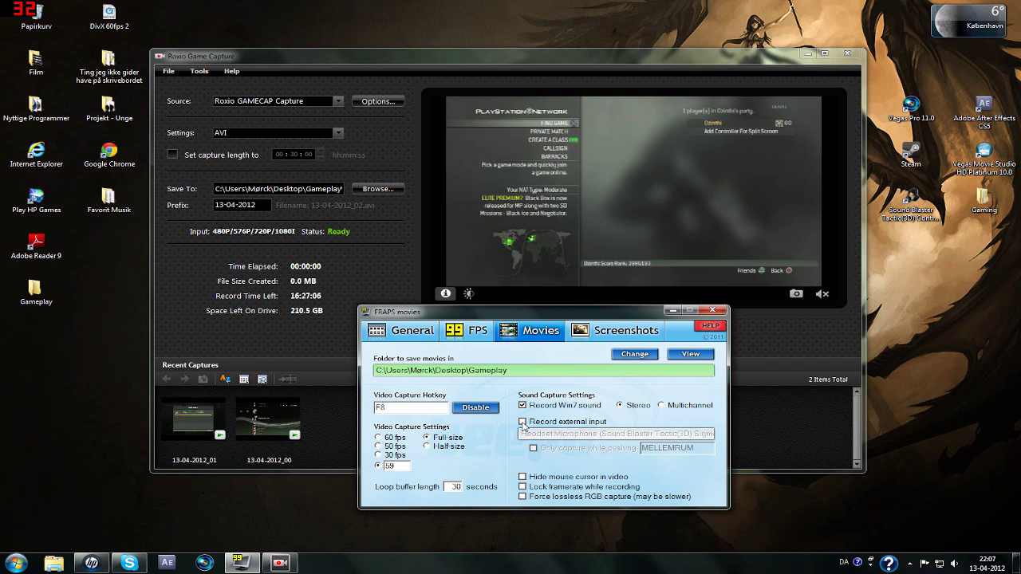
{"action": "left_click", "coordinate": [522, 422]}
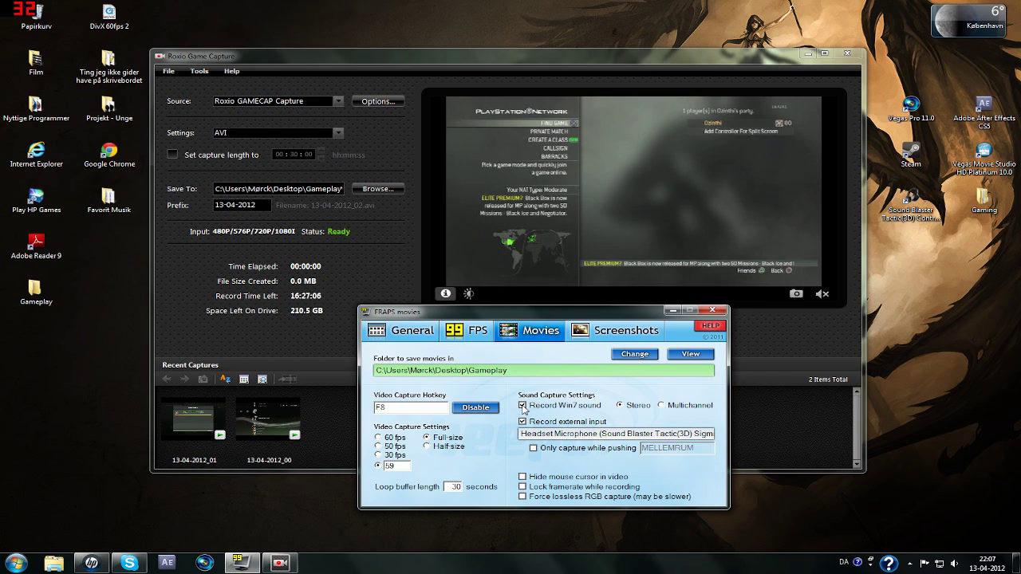
{"action": "left_click", "coordinate": [524, 407]}
{"action": "left_click", "coordinate": [523, 407]}
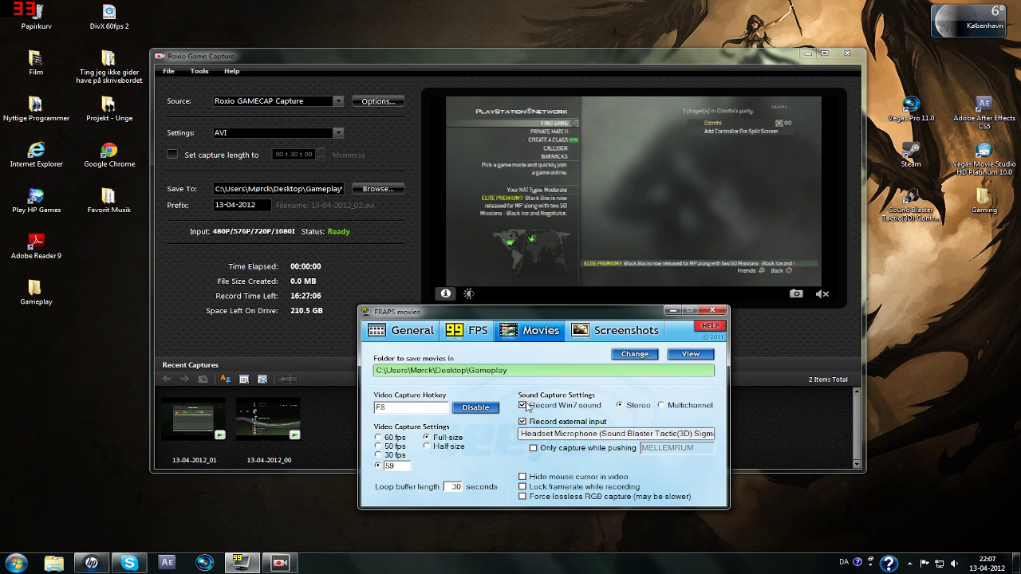
Step: Restore the Roxio window from full screen and center the FRAPS settings over it
{"action": "left_click", "coordinate": [672, 310]}
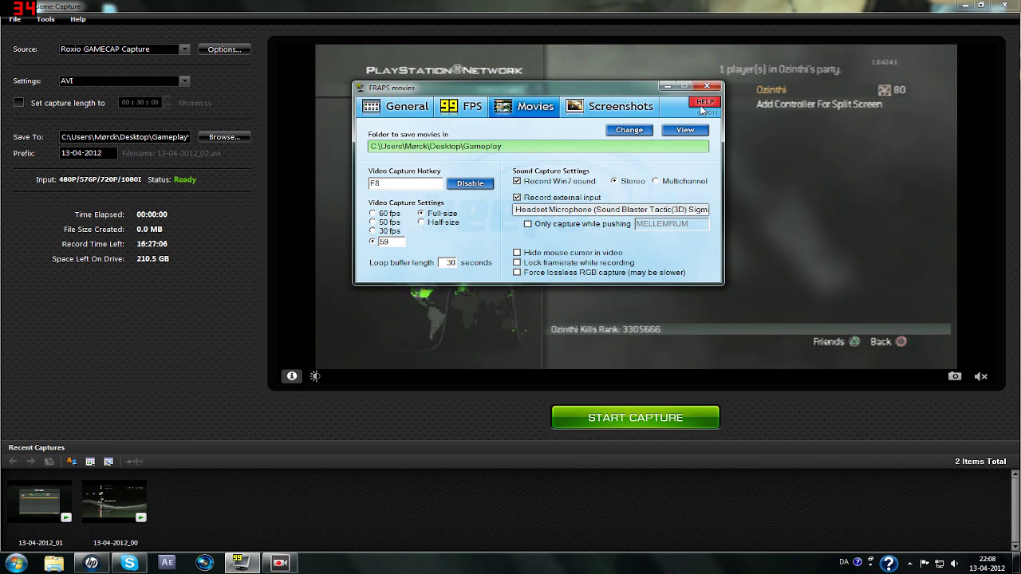
{"action": "left_click", "coordinate": [981, 5]}
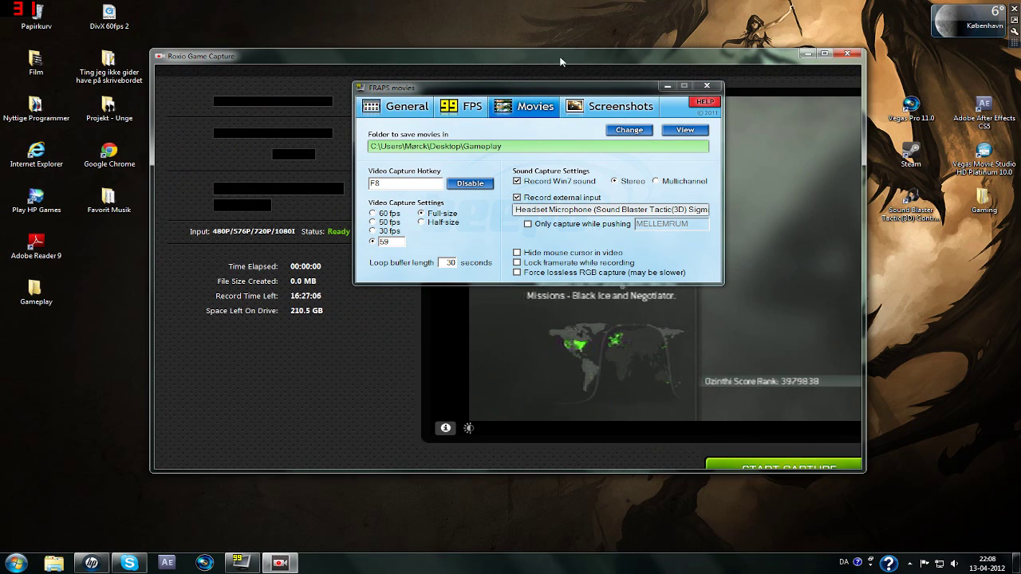
{"action": "left_click_drag", "start_coordinate": [562, 79], "coordinate": [578, 406]}
{"action": "left_click_drag", "start_coordinate": [509, 50], "coordinate": [508, 40]}
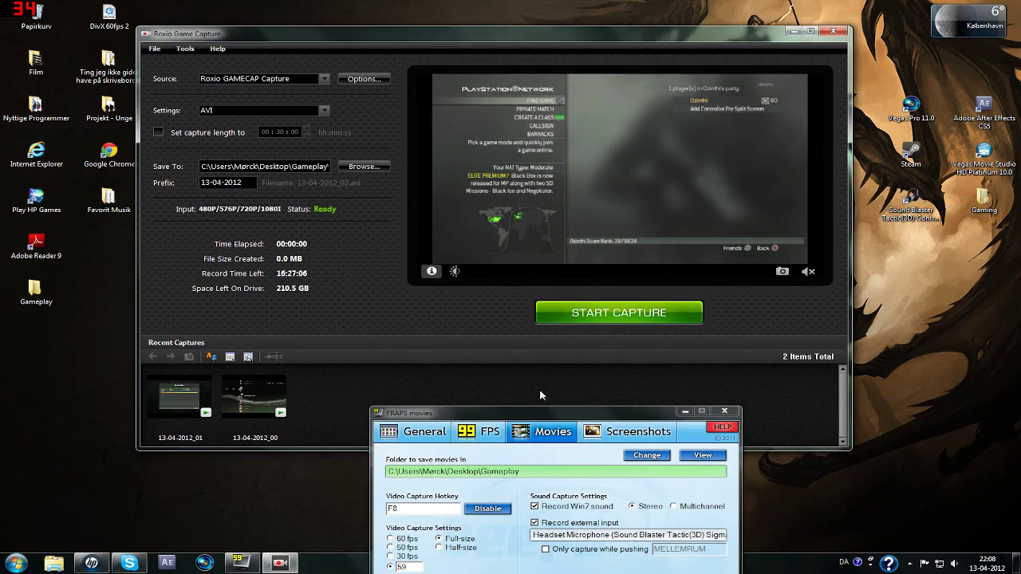
{"action": "left_click_drag", "start_coordinate": [544, 415], "coordinate": [536, 188]}
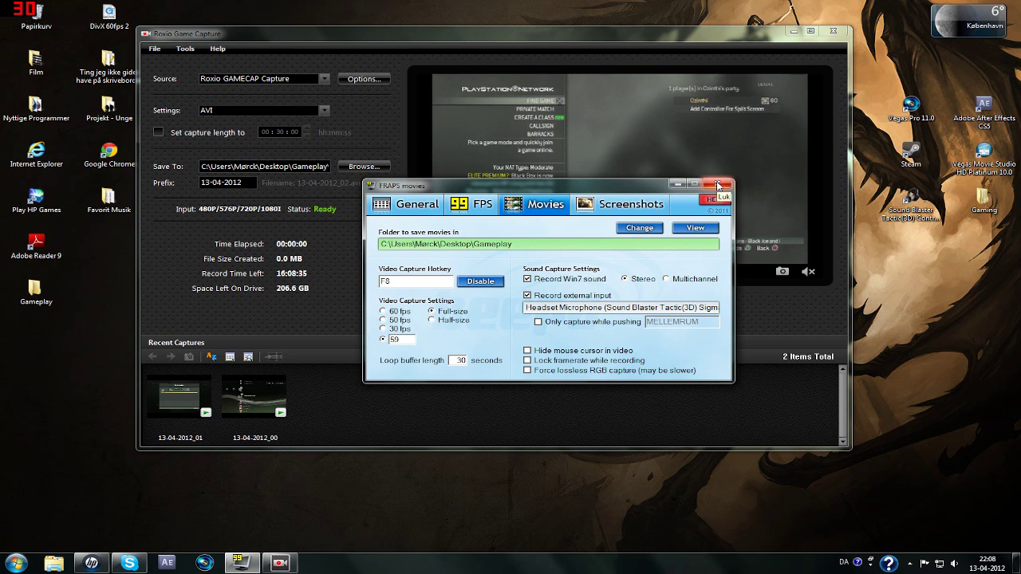
Step: Close FRAPS and confirm the Exit Fraps? prompt
{"action": "left_click", "coordinate": [719, 186]}
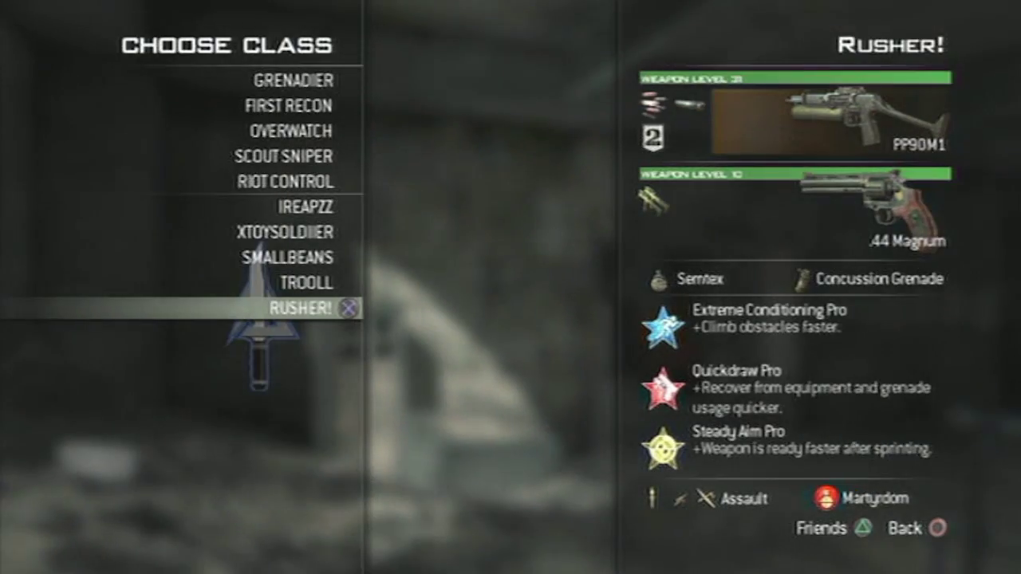
{"action": "key", "text": "Return"}
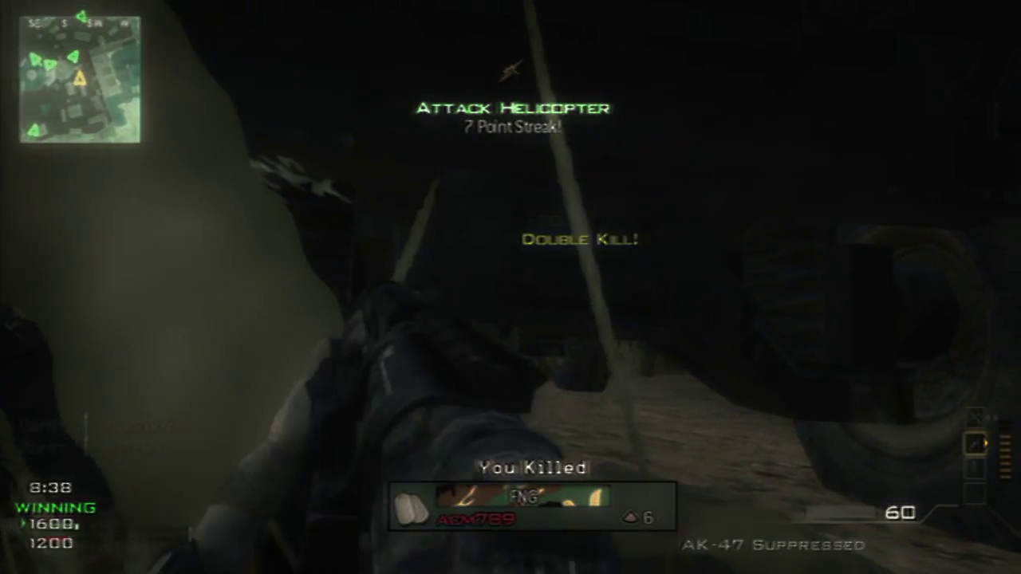
Step: Play the recorded Rusher! match and call in the earned Attack Helicopter killstreak
{"action": "key", "text": "4"}
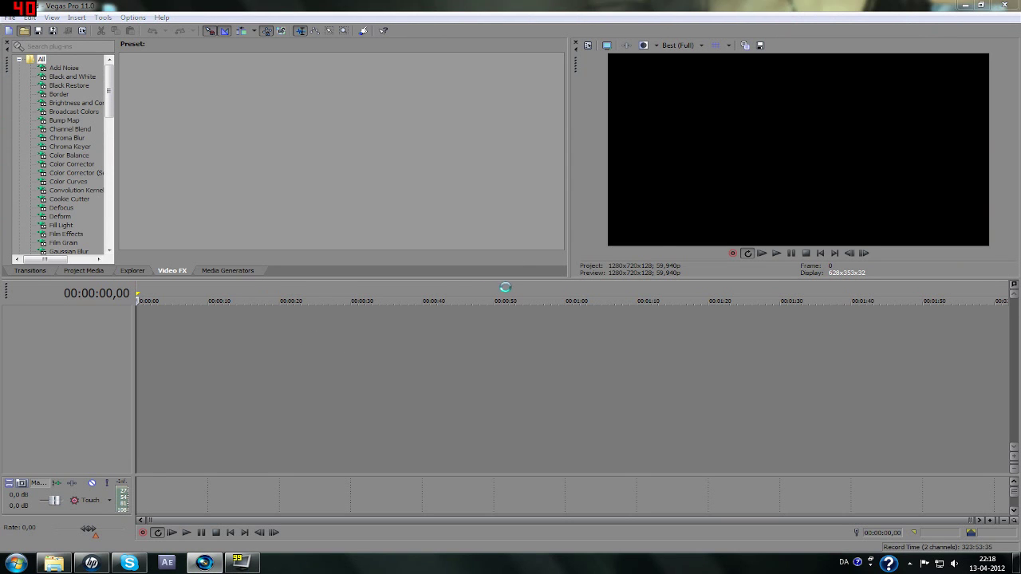
Step: Stop recording and bring up the Open dialog in a new empty Vegas Pro project
{"action": "left_click", "coordinate": [24, 31]}
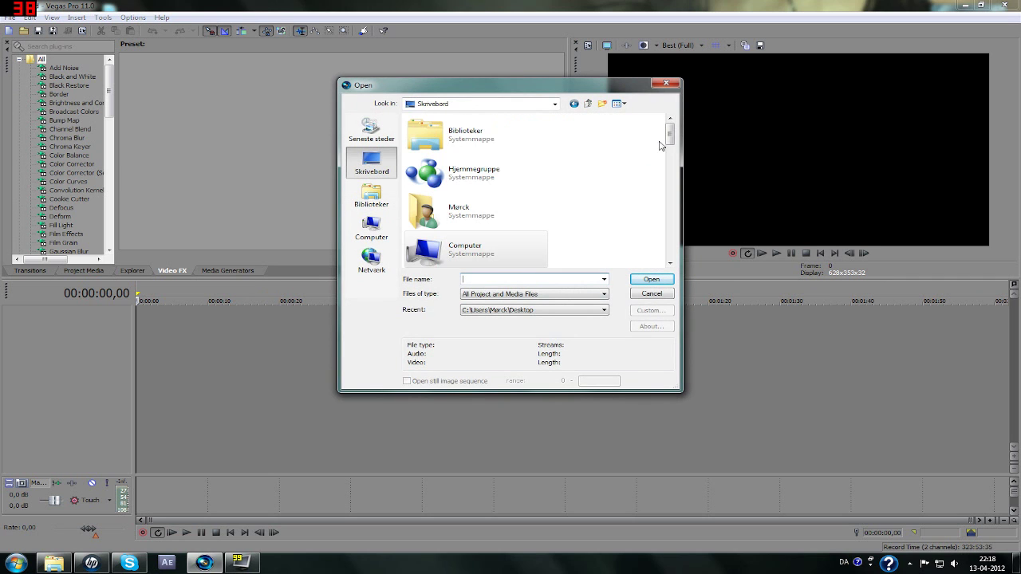
{"action": "scroll", "coordinate": [620, 180], "scroll_direction": "down", "scroll_amount": 6}
{"action": "double_click", "coordinate": [459, 177]}
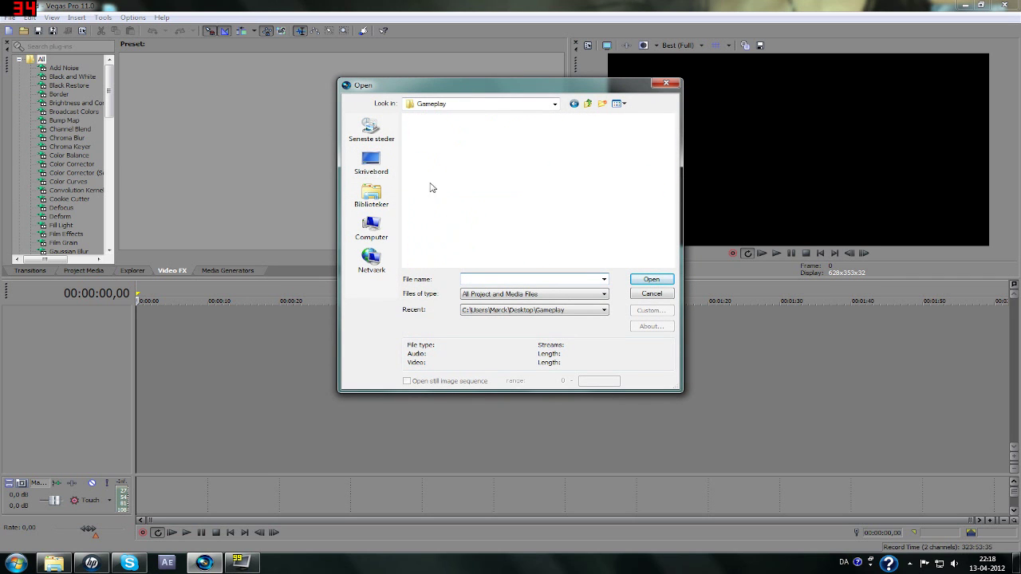
{"action": "left_click_drag", "start_coordinate": [670, 127], "coordinate": [682, 245]}
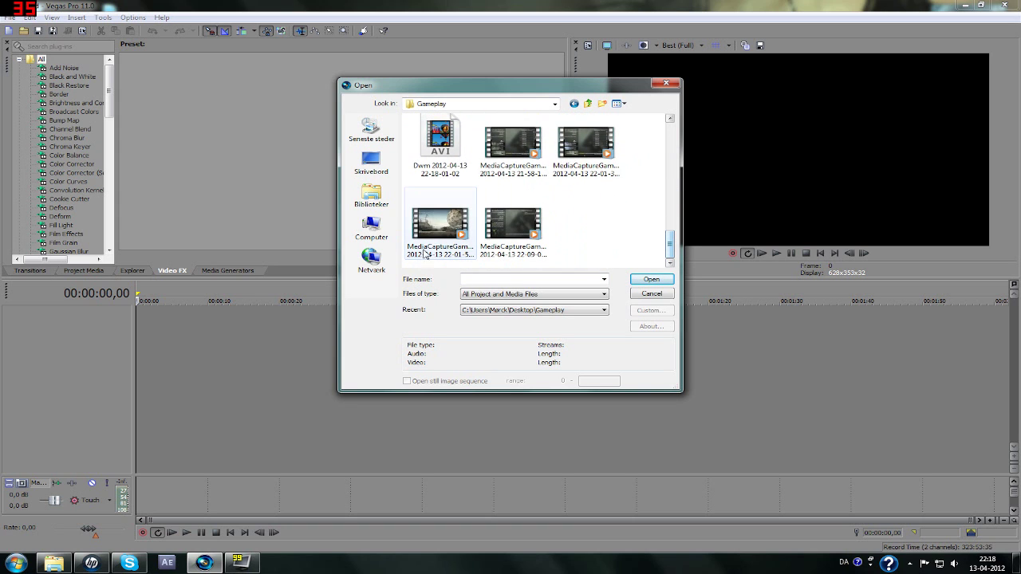
{"action": "left_click", "coordinate": [449, 229]}
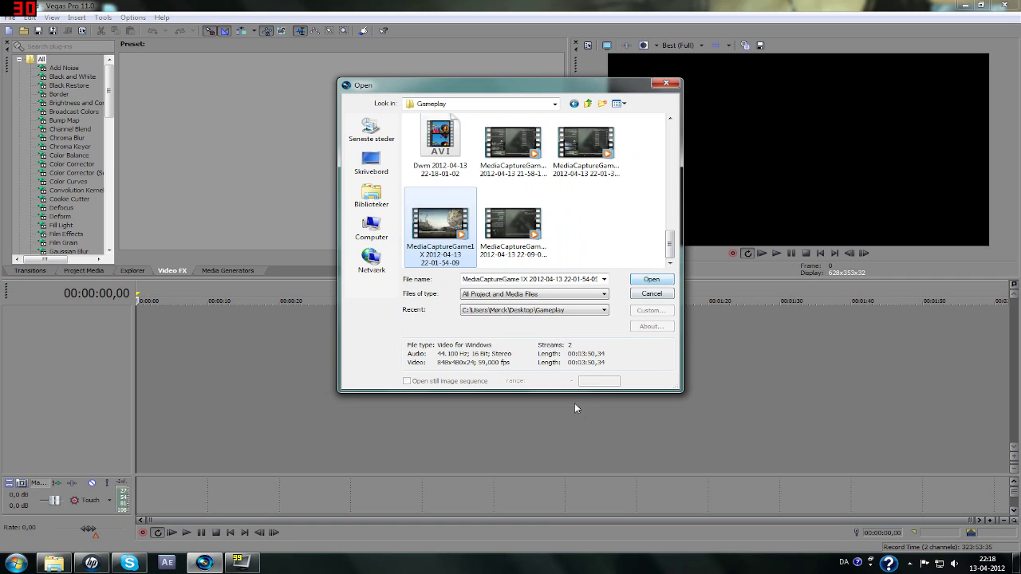
{"action": "left_click", "coordinate": [510, 228]}
{"action": "left_click", "coordinate": [439, 229]}
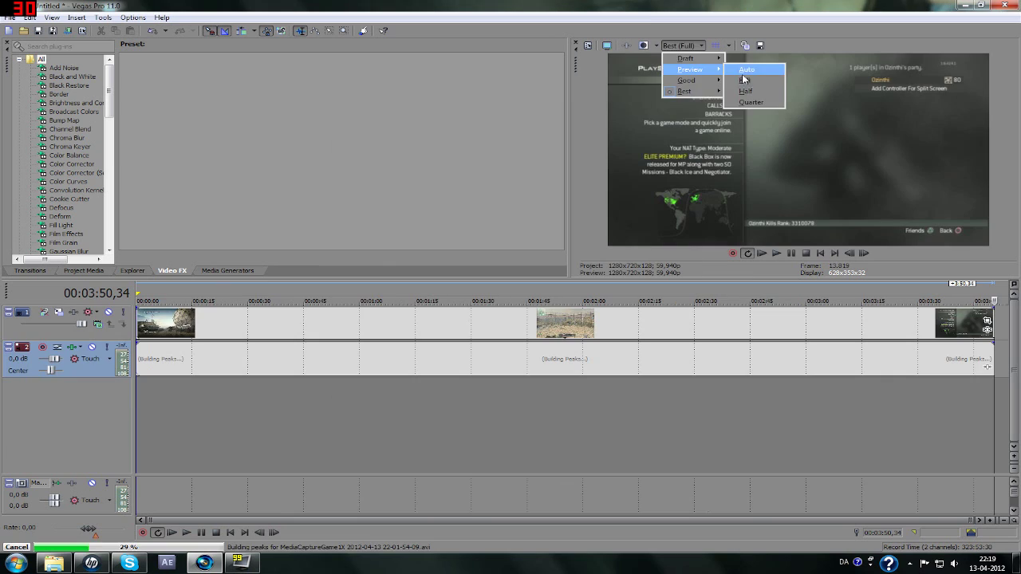
{"action": "left_click", "coordinate": [744, 81]}
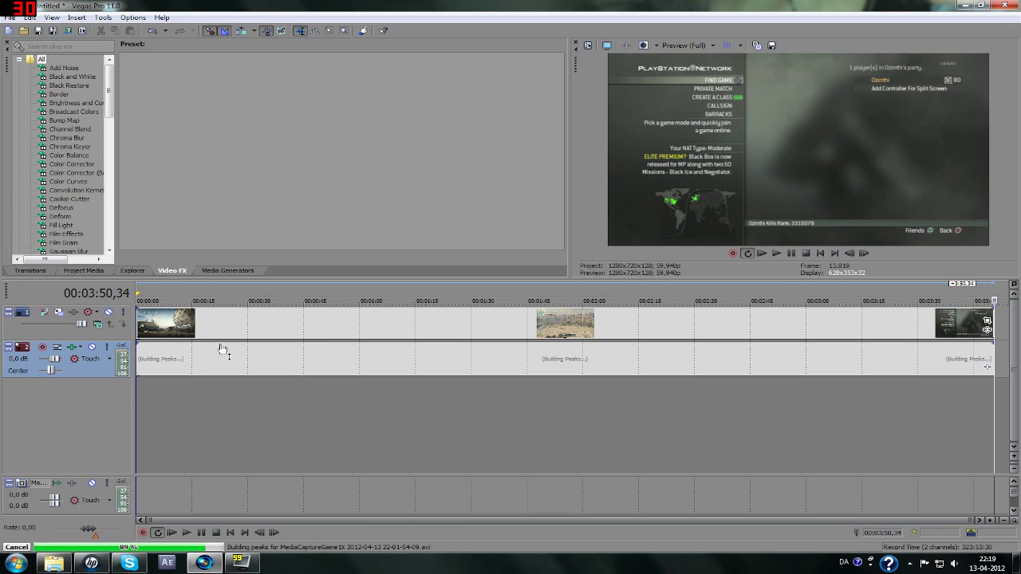
Step: In Project Properties, keep the HD 720-60p template
{"action": "left_click", "coordinate": [190, 328]}
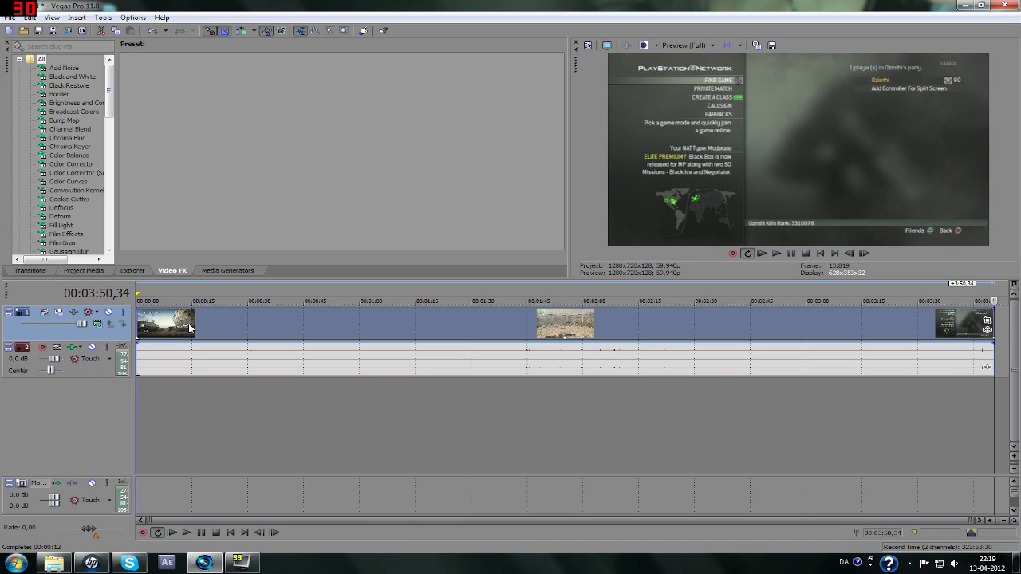
{"action": "left_click", "coordinate": [9, 17]}
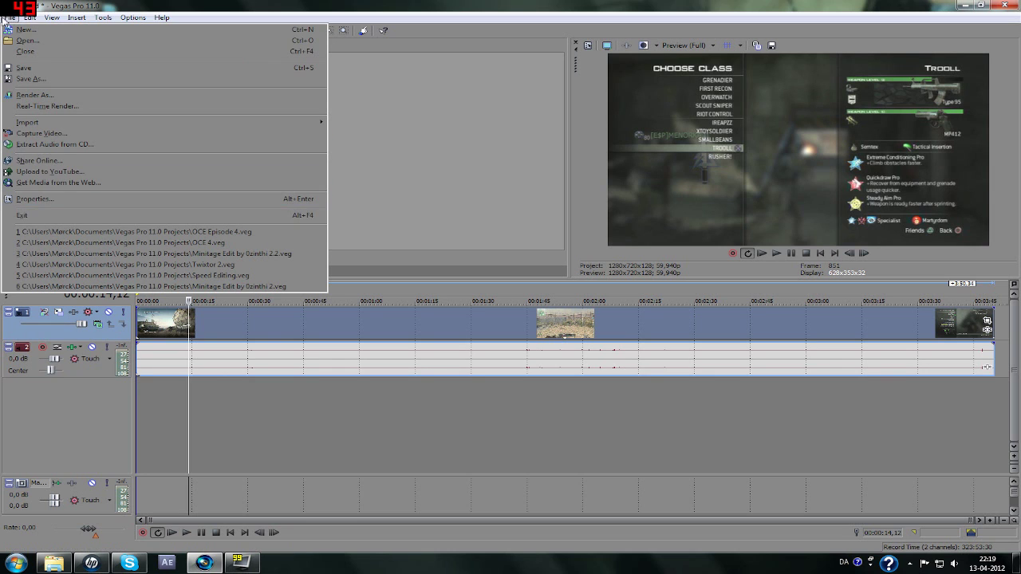
{"action": "left_click", "coordinate": [61, 201]}
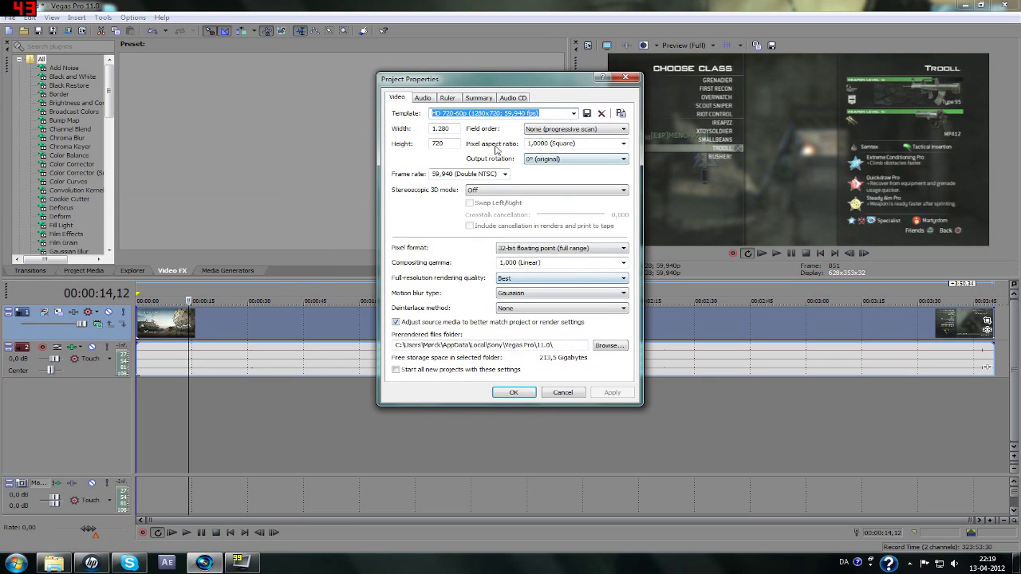
{"action": "left_click", "coordinate": [574, 113]}
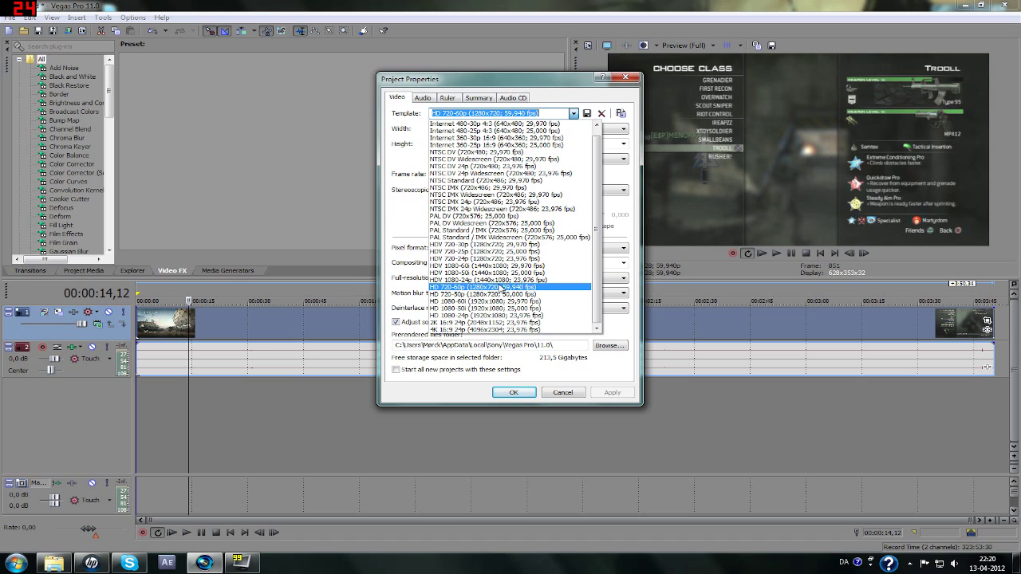
{"action": "left_click", "coordinate": [496, 287]}
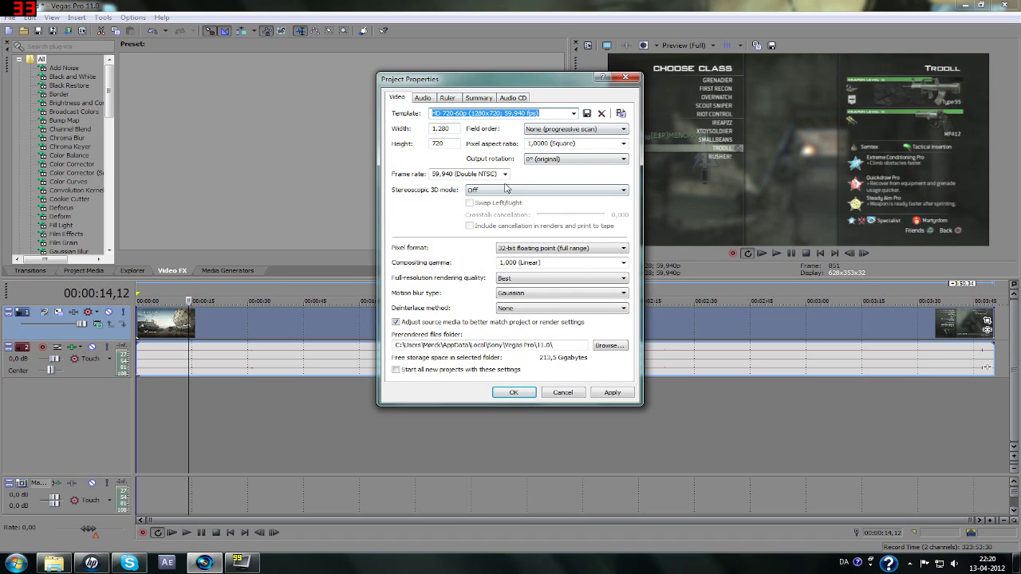
Step: Keep 32-bit floating point pixels and Best quality, make these the default for new projects
{"action": "left_click", "coordinate": [571, 252]}
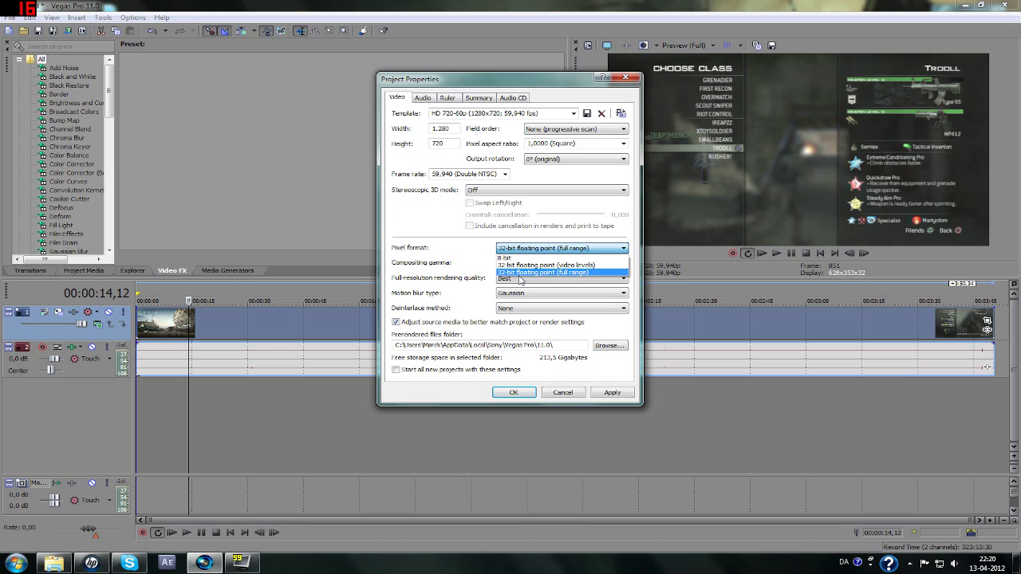
{"action": "left_click", "coordinate": [517, 272]}
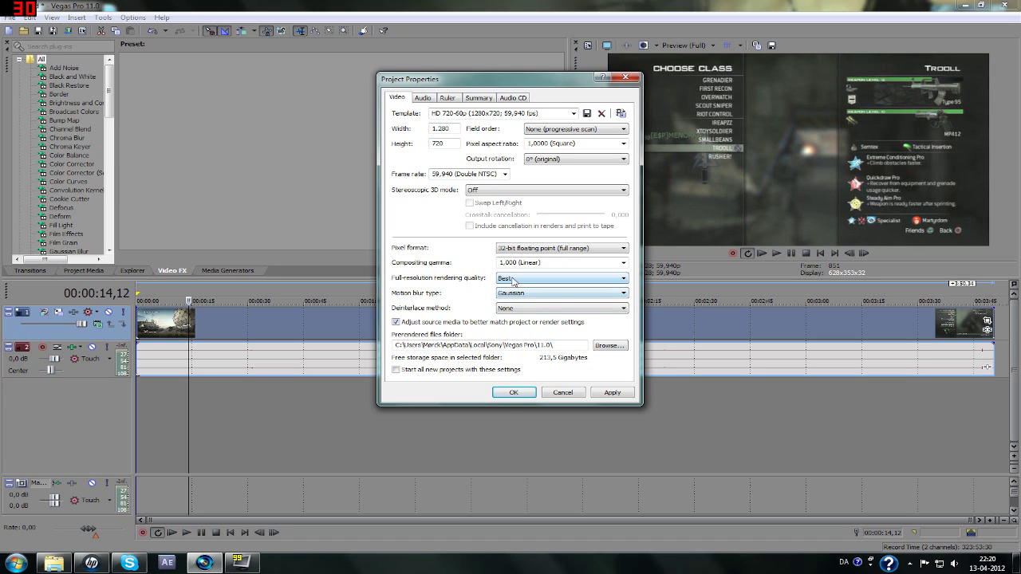
{"action": "left_click", "coordinate": [513, 281]}
{"action": "left_click", "coordinate": [507, 310]}
{"action": "left_click", "coordinate": [396, 371]}
{"action": "left_click", "coordinate": [610, 392]}
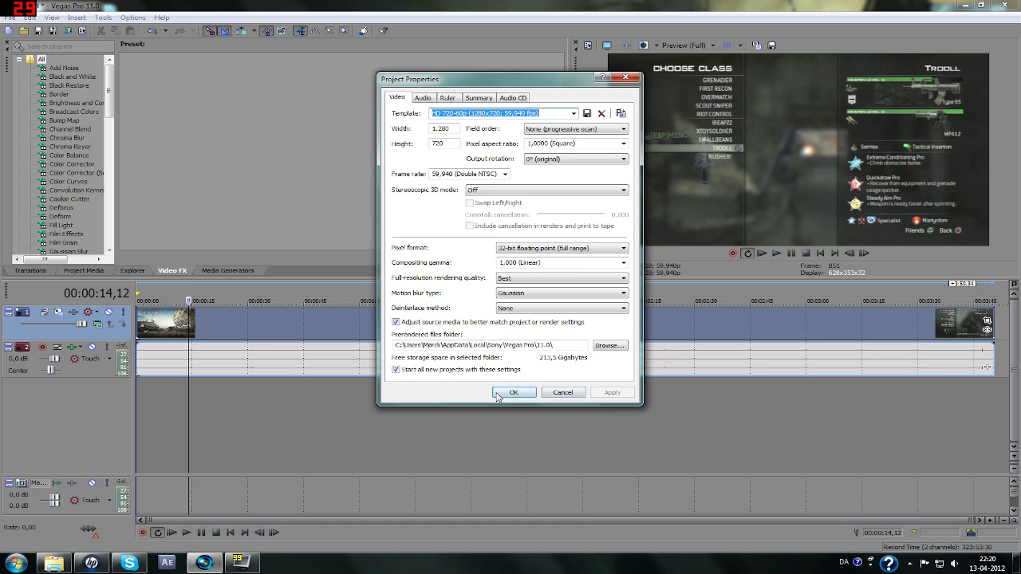
{"action": "left_click", "coordinate": [514, 392]}
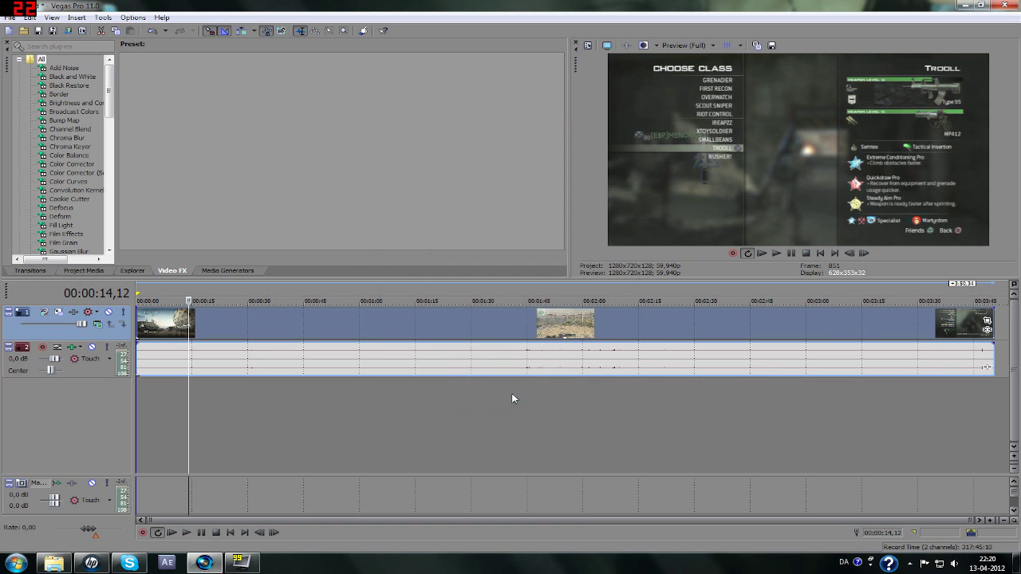
Step: In the clip's properties, enable Reduce interlace flicker and turn off looping
{"action": "left_click", "coordinate": [255, 330]}
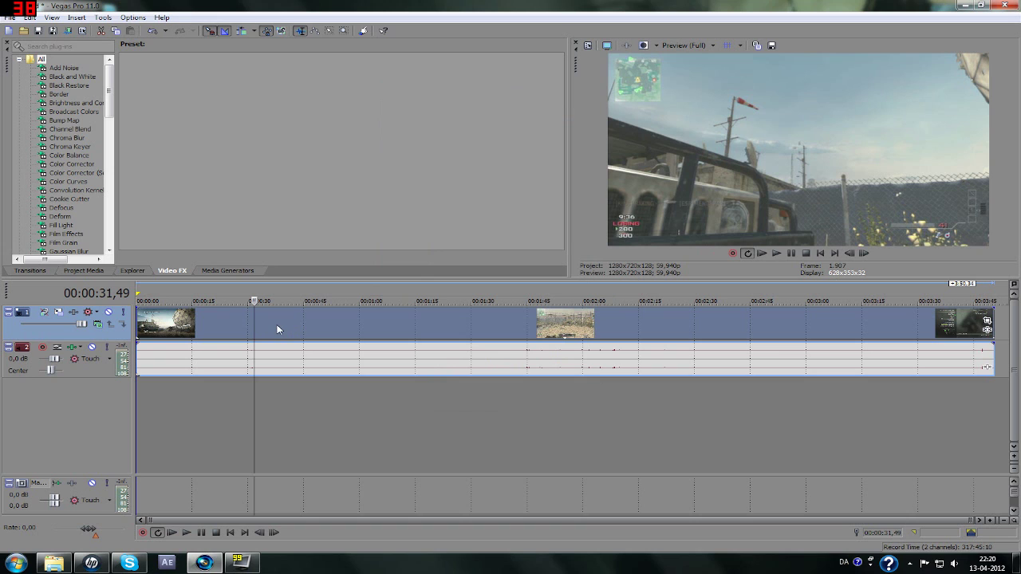
{"action": "right_click", "coordinate": [279, 332]}
{"action": "left_click", "coordinate": [317, 317]}
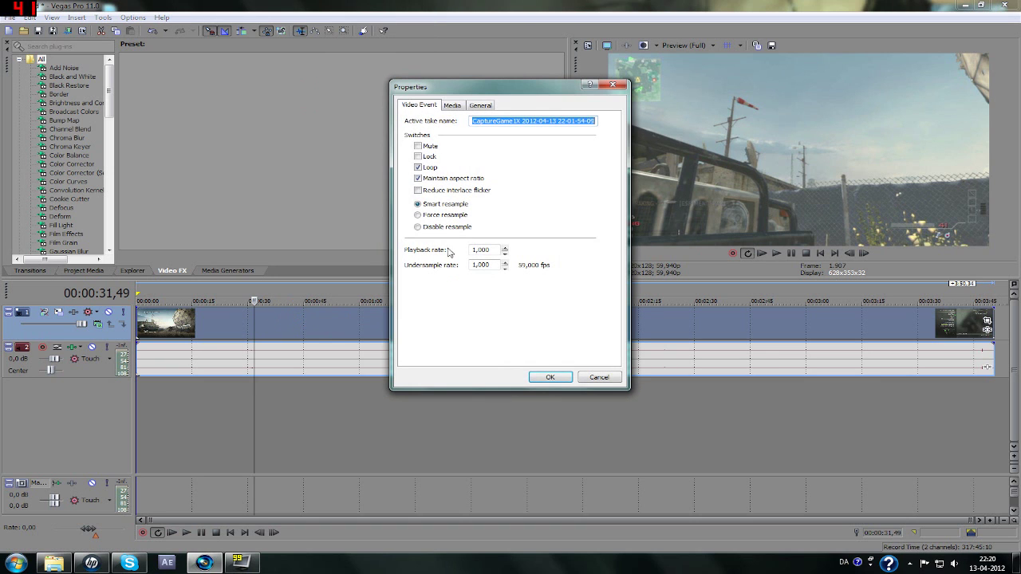
{"action": "left_click", "coordinate": [418, 191]}
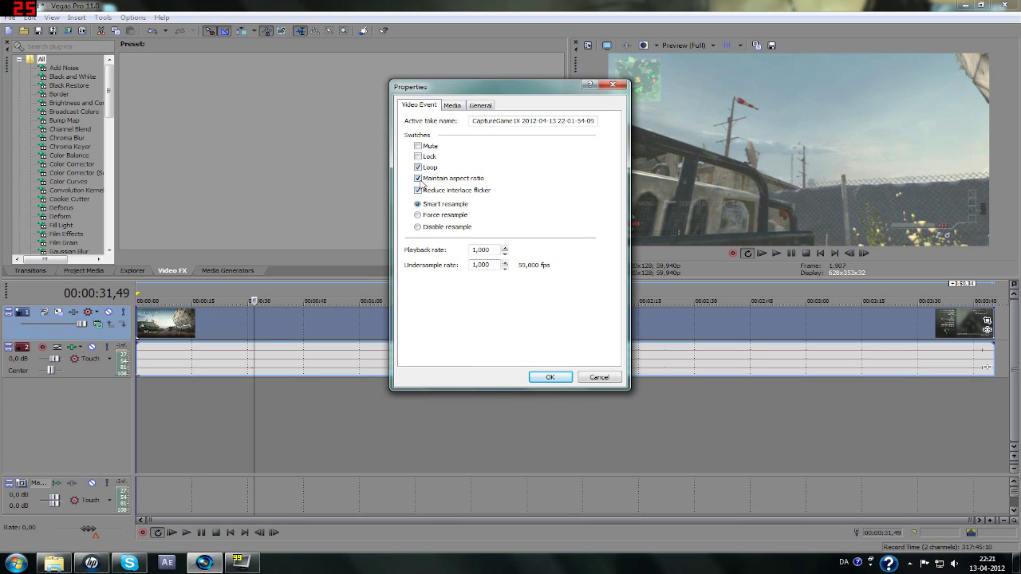
{"action": "left_click", "coordinate": [418, 168]}
Step: Keep the clip's pixel aspect ratio at 1,0000 (Square) and apply the changes
{"action": "left_click", "coordinate": [453, 106]}
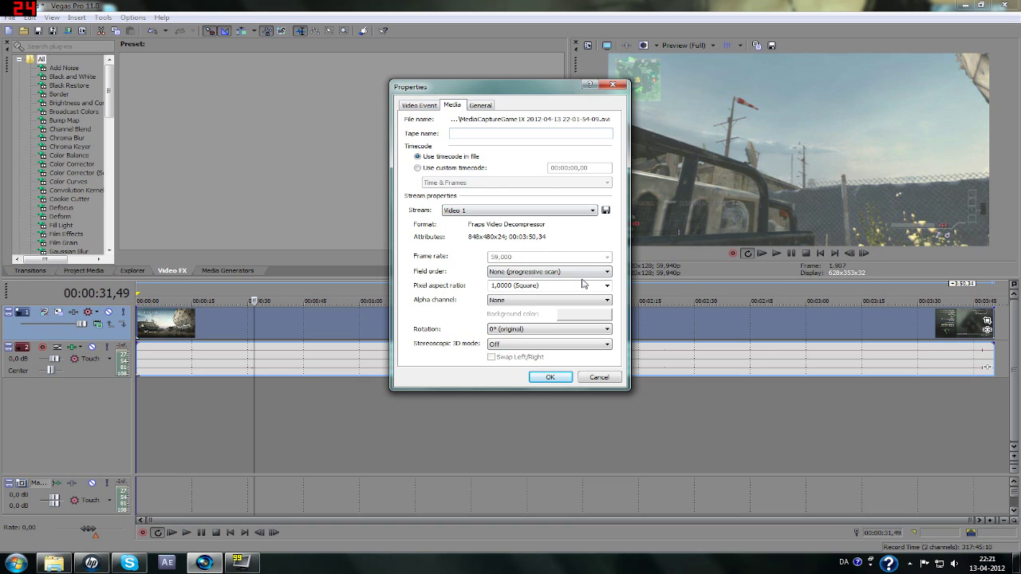
{"action": "left_click", "coordinate": [607, 286]}
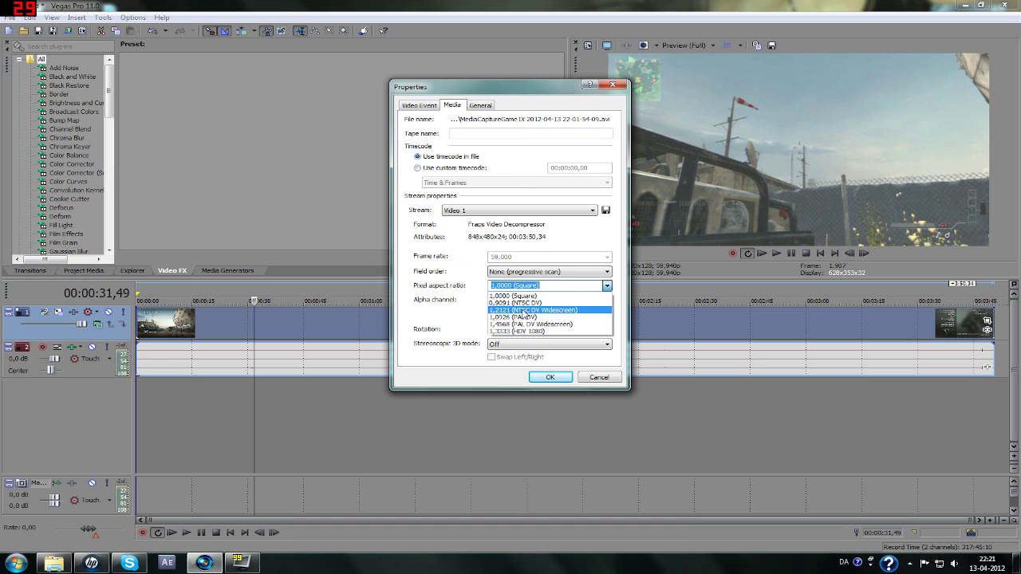
{"action": "left_click", "coordinate": [472, 260]}
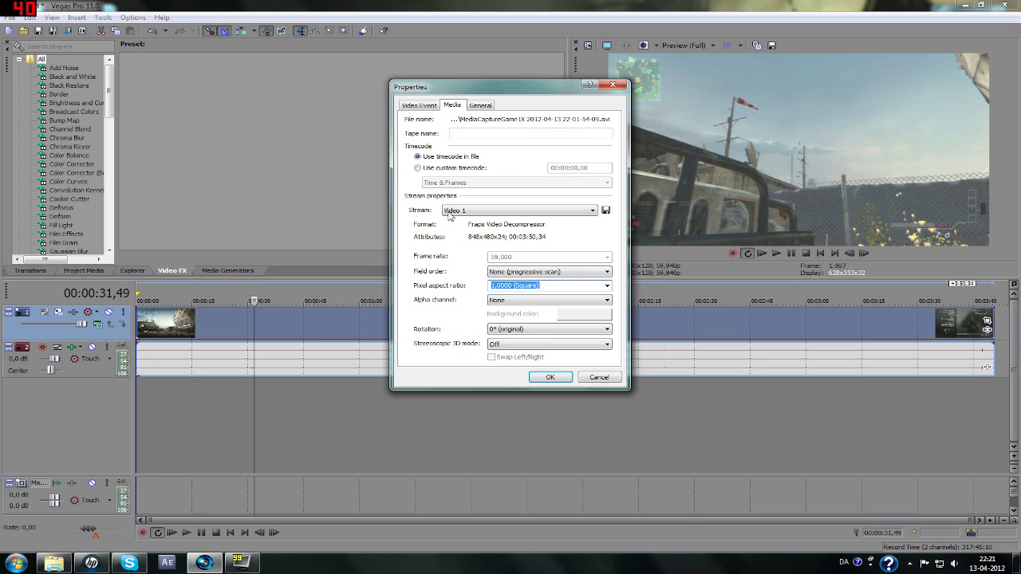
{"action": "left_click", "coordinate": [550, 377]}
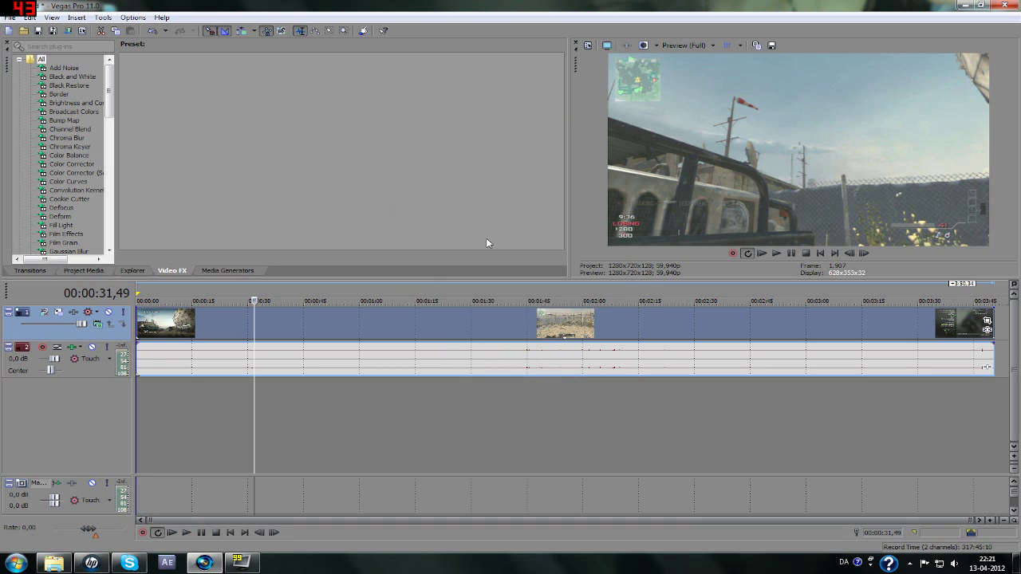
{"action": "key", "text": "space"}
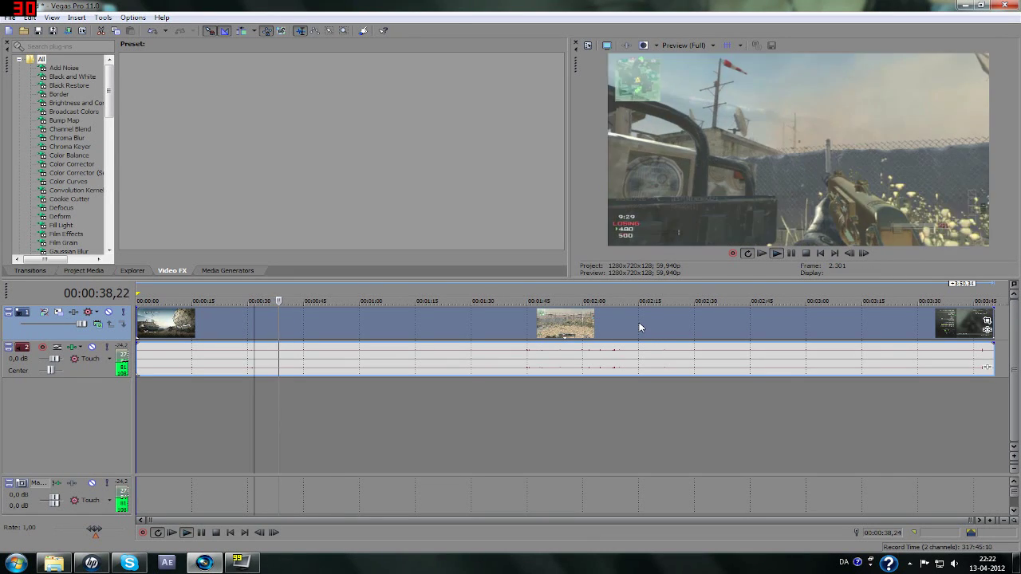
{"action": "key", "text": "space"}
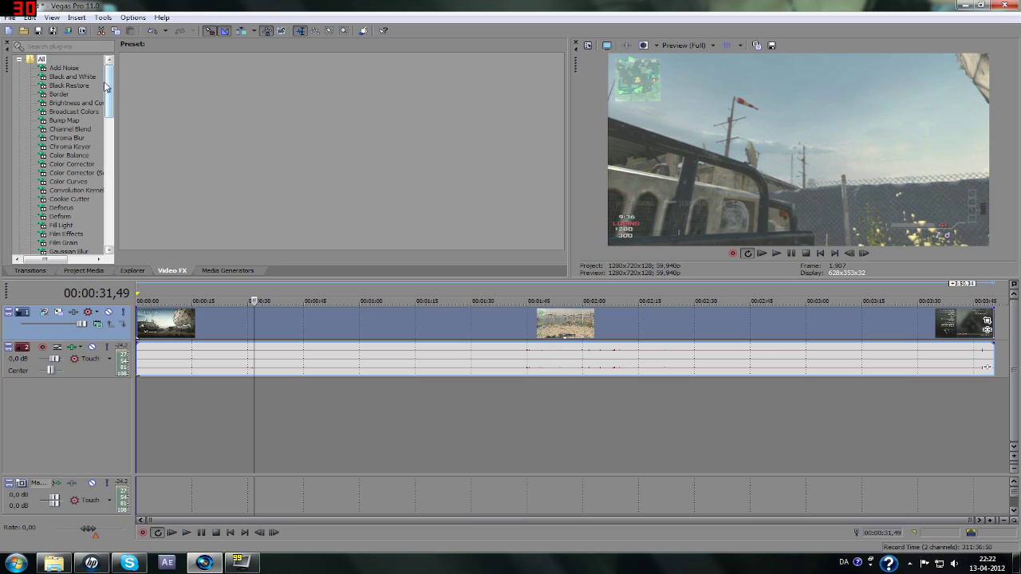
{"action": "left_click_drag", "start_coordinate": [109, 91], "coordinate": [85, 132]}
{"action": "scroll", "coordinate": [86, 133], "scroll_direction": "up", "scroll_amount": 7}
{"action": "left_click", "coordinate": [239, 563]}
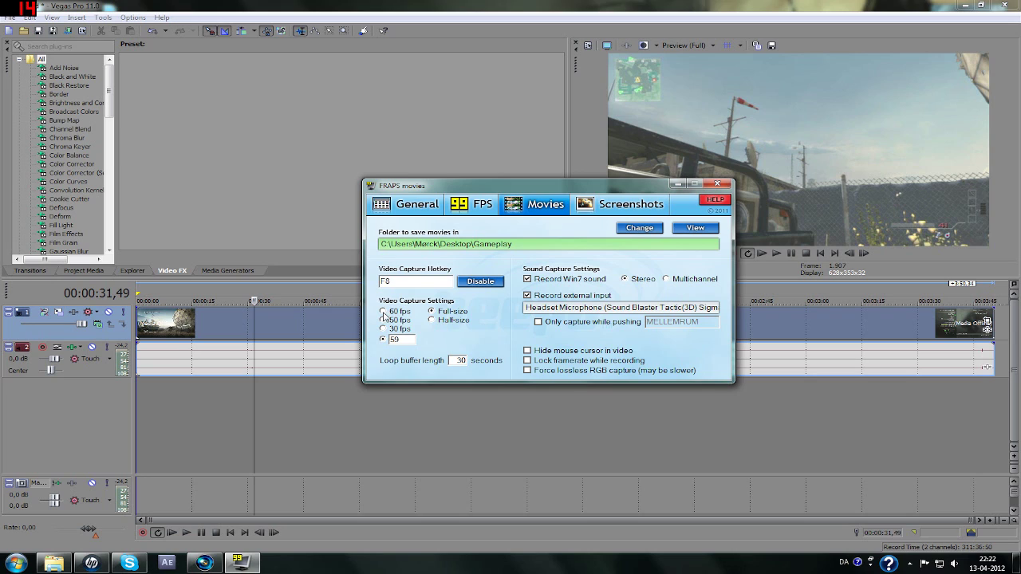
Step: Switch FRAPS movie capture back to the 60 fps preset, then return to the Vegas project
{"action": "left_click", "coordinate": [383, 311]}
{"action": "left_click", "coordinate": [383, 340]}
{"action": "type", "text": "70"}
{"action": "left_click", "coordinate": [384, 311]}
{"action": "left_click", "coordinate": [255, 323]}
Step: Place the playhead at about 00:00:57 and start playback
{"action": "left_click", "coordinate": [292, 323]}
{"action": "left_click", "coordinate": [383, 323]}
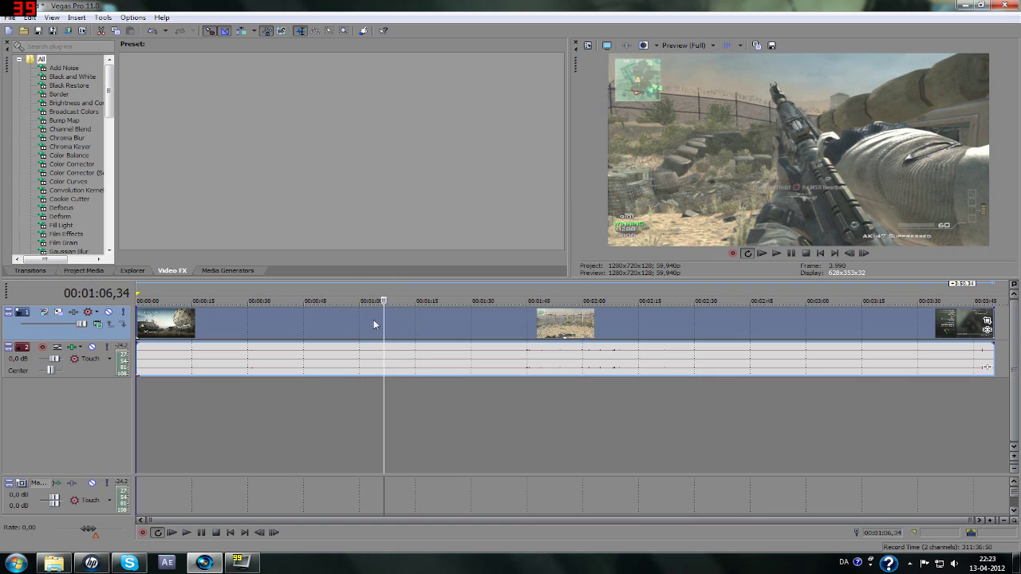
{"action": "left_click", "coordinate": [344, 323]}
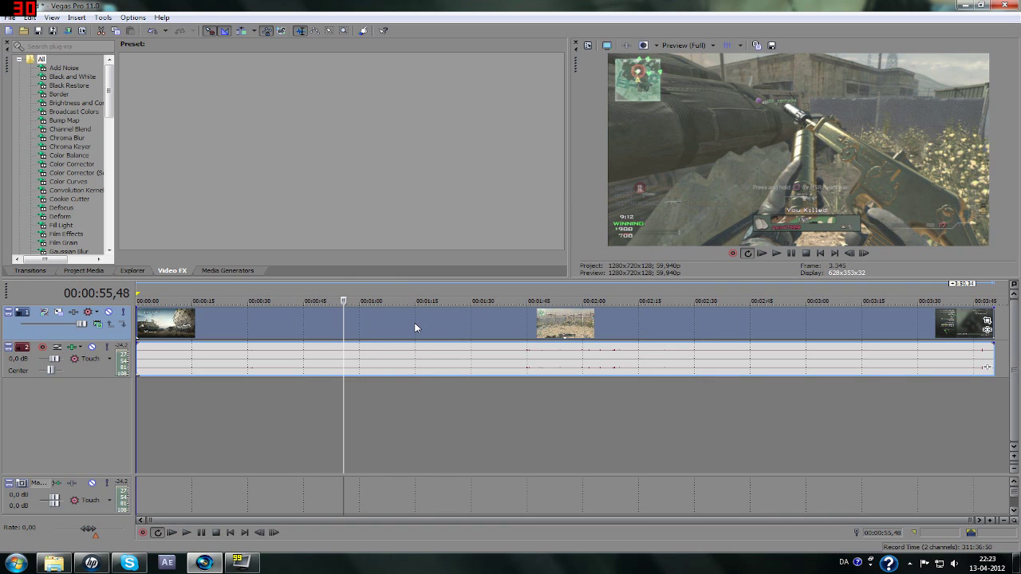
{"action": "left_click", "coordinate": [350, 323]}
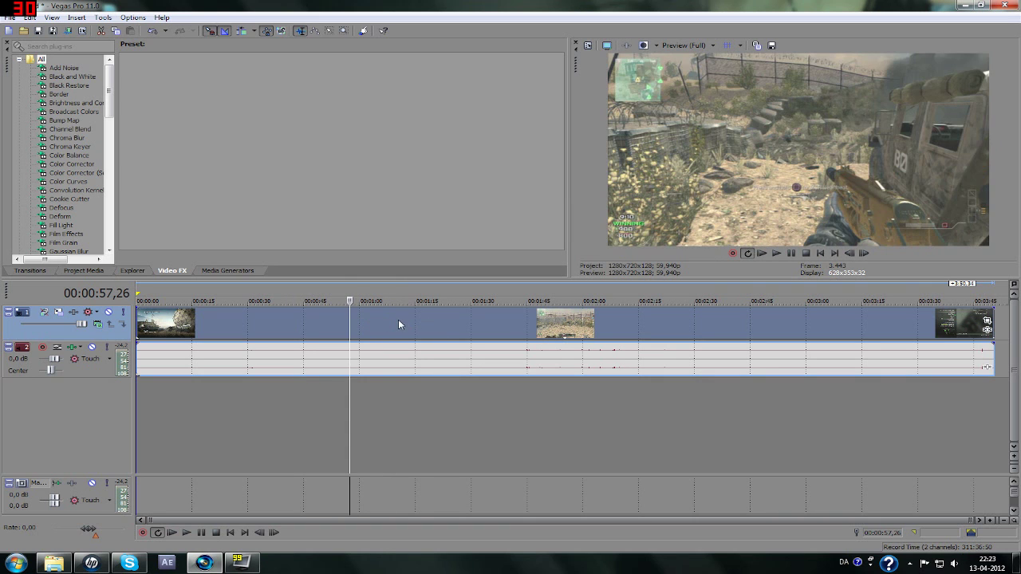
{"action": "key", "text": "space"}
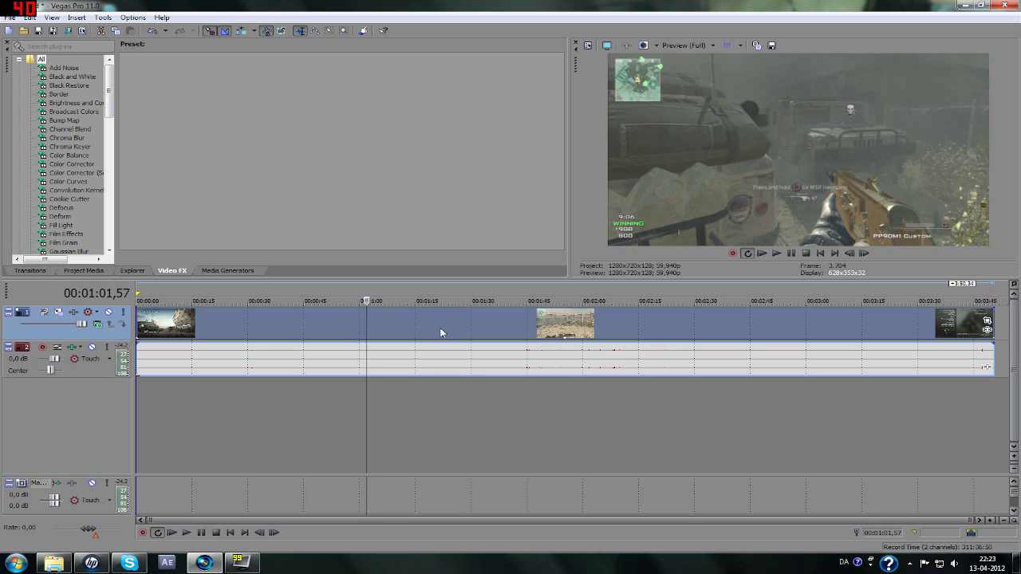
Step: Play from about 1:37 to 02:34, stop playback, and open the File menu
{"action": "left_click", "coordinate": [440, 332]}
{"action": "left_click", "coordinate": [499, 329]}
{"action": "key", "text": "space"}
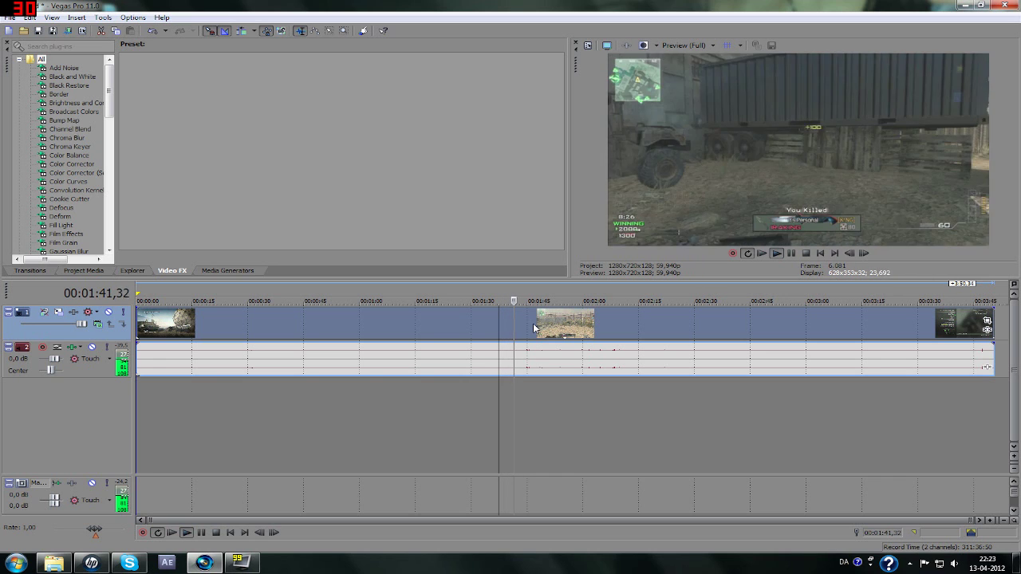
{"action": "left_click_drag", "start_coordinate": [535, 328], "coordinate": [646, 325]}
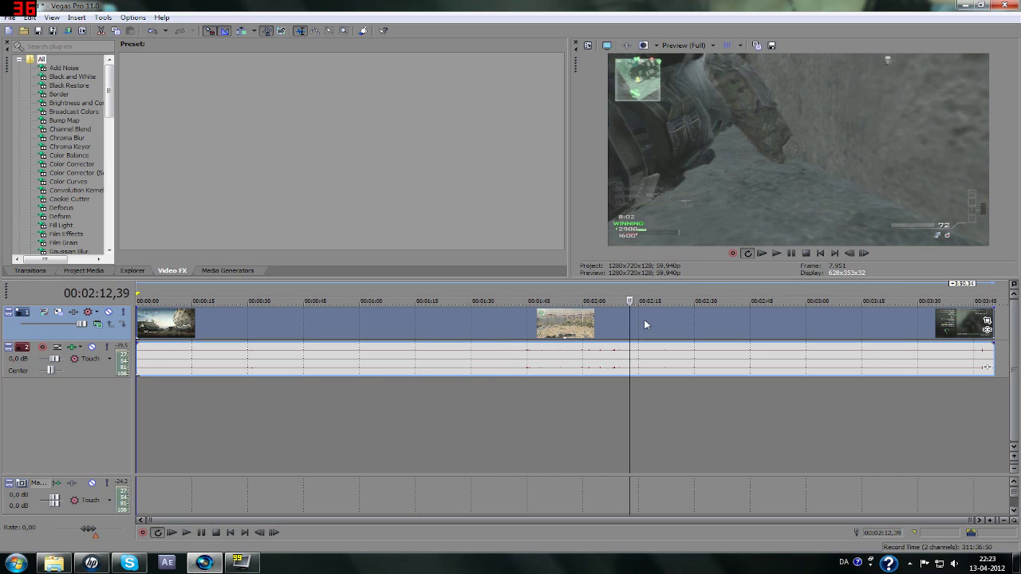
{"action": "left_click", "coordinate": [710, 323]}
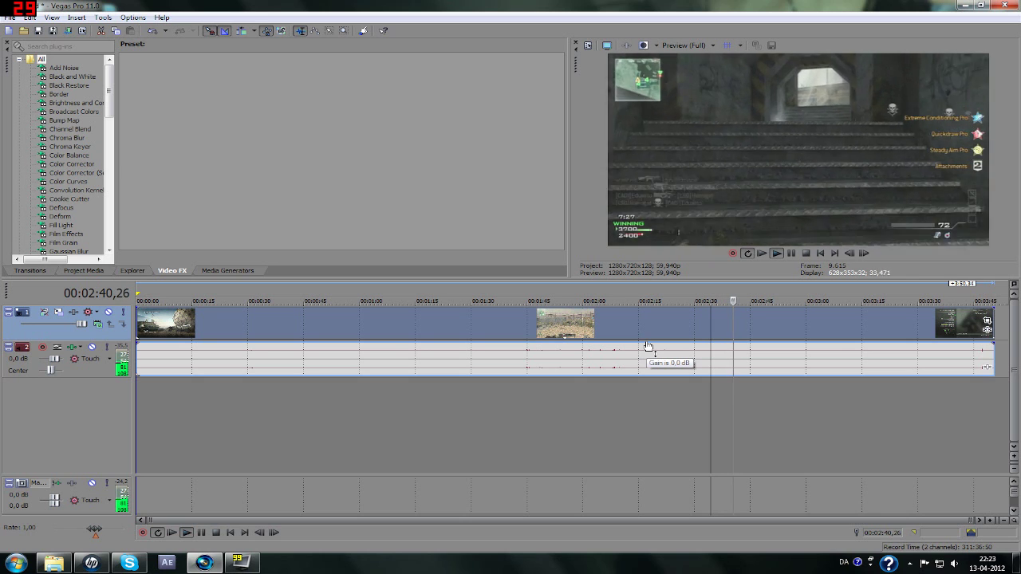
{"action": "key", "text": "space"}
{"action": "left_click", "coordinate": [10, 17]}
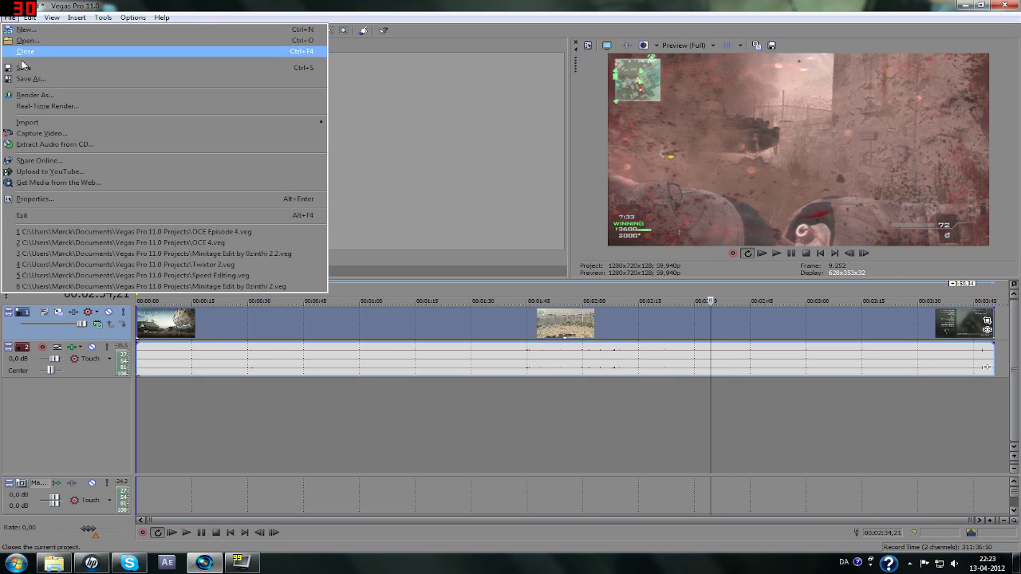
Step: Open Render As and scroll through the Windows Media Video V11 templates
{"action": "left_click", "coordinate": [31, 94]}
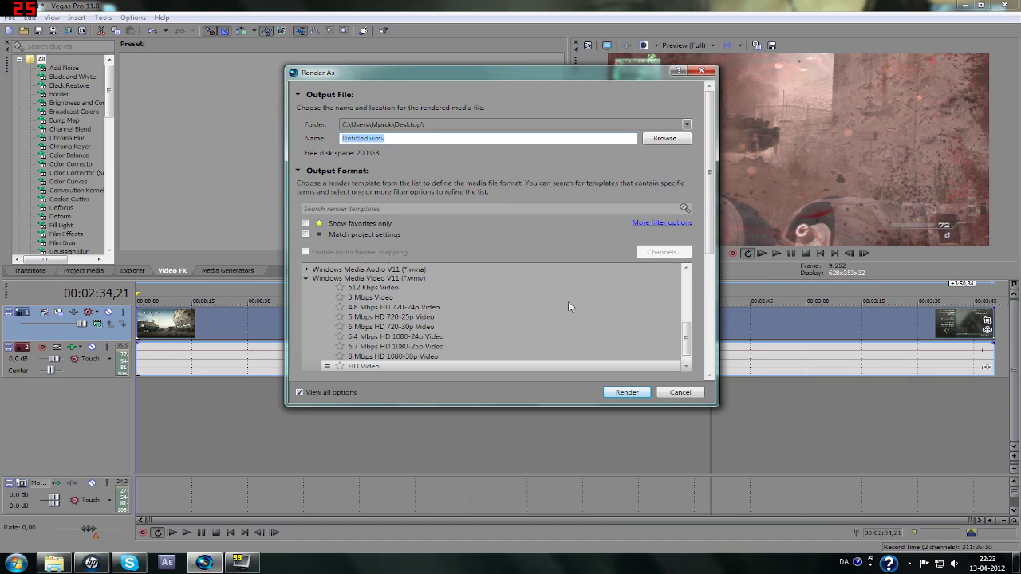
{"action": "scroll", "coordinate": [688, 324], "scroll_direction": "down", "scroll_amount": 1}
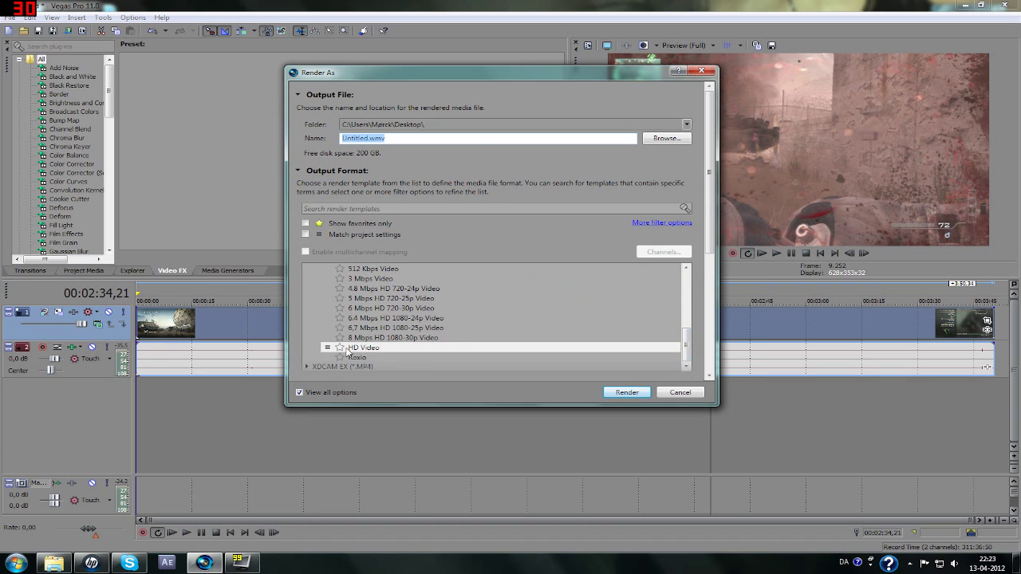
{"action": "scroll", "coordinate": [701, 224], "scroll_direction": "down", "scroll_amount": 4}
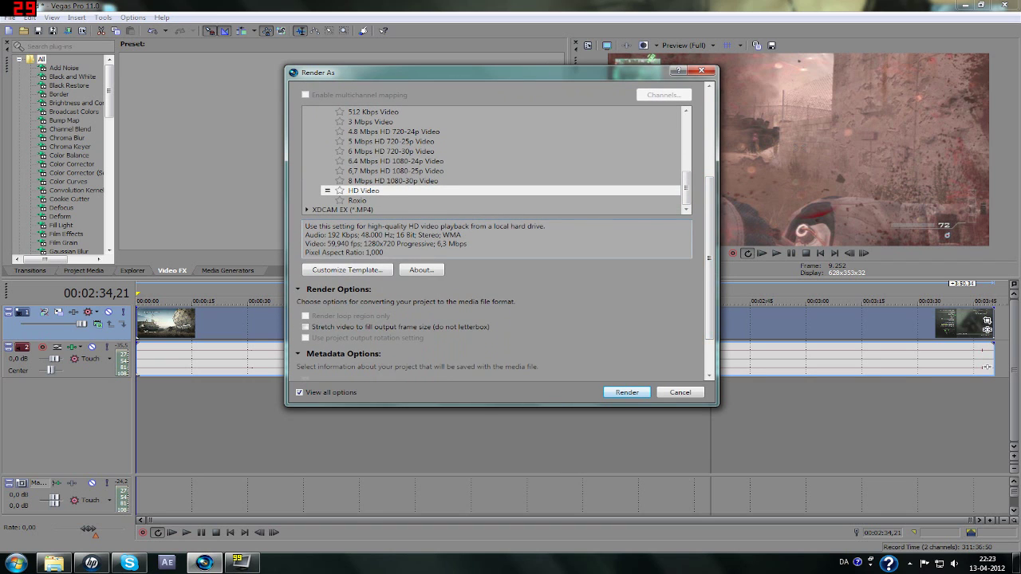
{"action": "key", "text": "ctrl+a"}
{"action": "left_click", "coordinate": [340, 235]}
Step: Select the '6 Mbps HD 720-30p Video' template for customization
{"action": "left_click", "coordinate": [365, 151]}
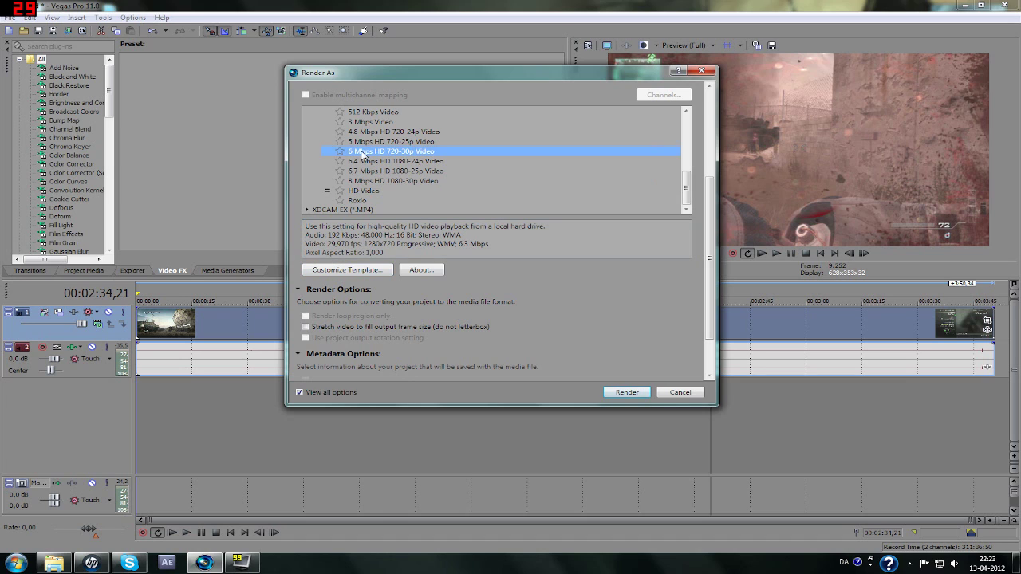
{"action": "left_click", "coordinate": [357, 191]}
{"action": "left_click", "coordinate": [363, 152]}
{"action": "left_click", "coordinate": [347, 270]}
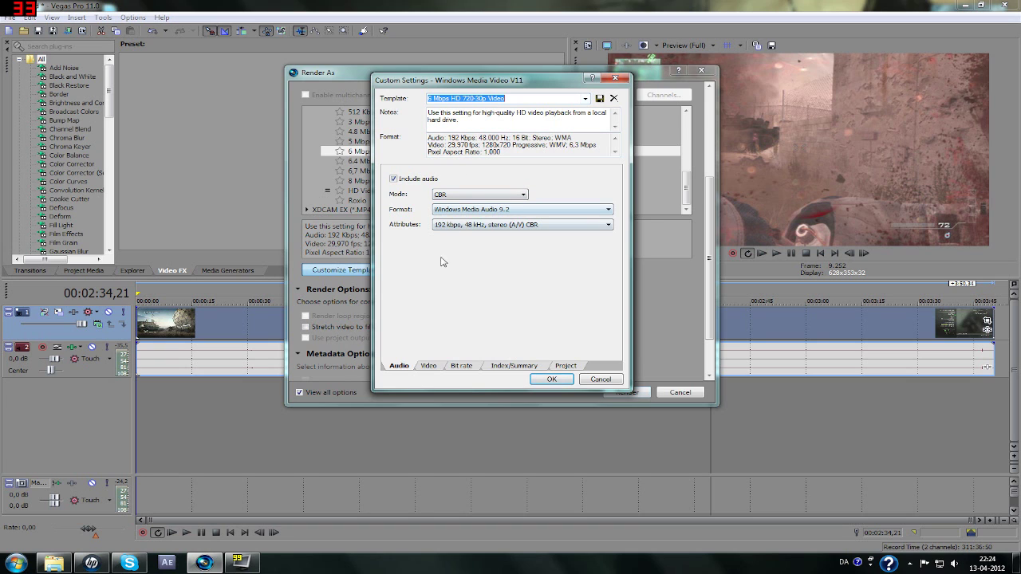
Step: Review the audio Attributes list, keeping 192 kbps, 48 kHz stereo CBR
{"action": "left_click", "coordinate": [481, 227]}
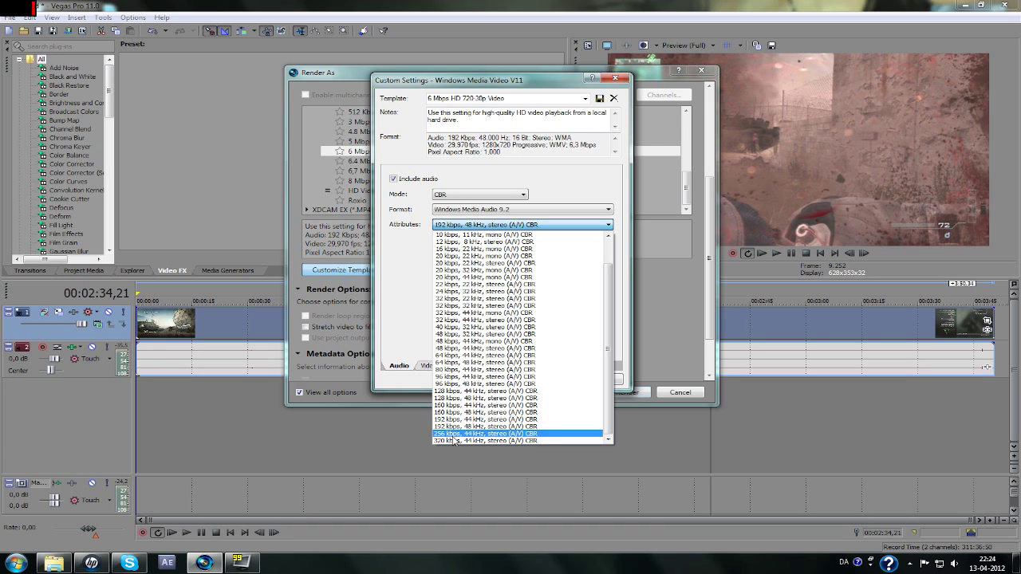
{"action": "left_click", "coordinate": [357, 193]}
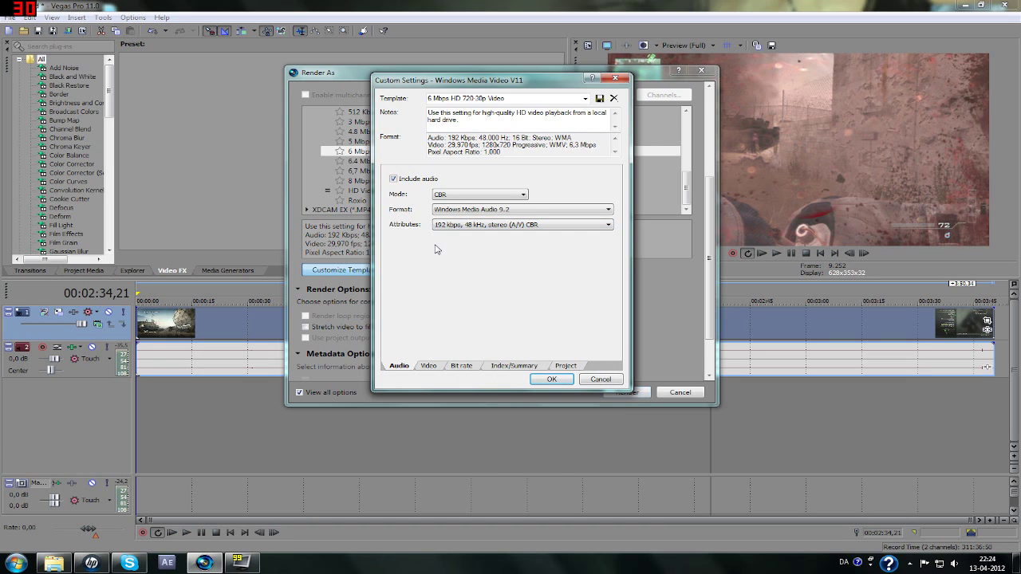
{"action": "left_click", "coordinate": [471, 226]}
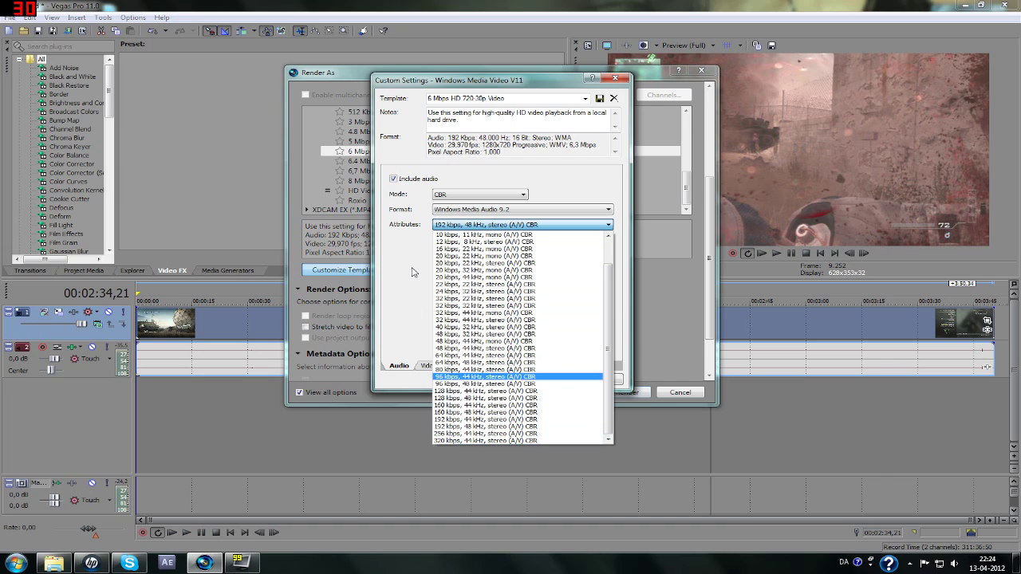
{"action": "left_click", "coordinate": [449, 227]}
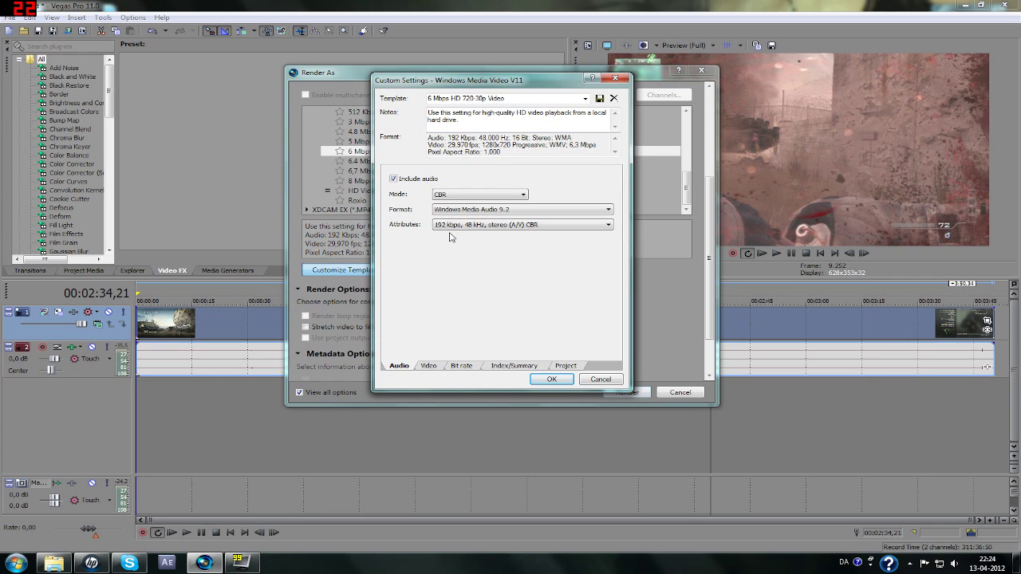
Step: Set the video frame rate to 59,94, buffer to 8 seconds, and smoothness to 94
{"action": "left_click", "coordinate": [429, 366]}
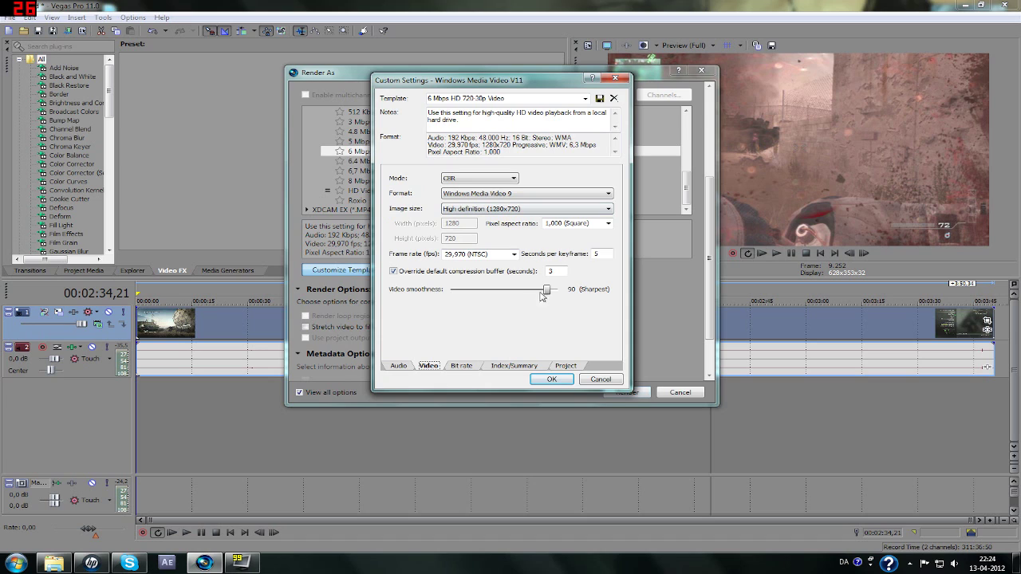
{"action": "left_click", "coordinate": [514, 254]}
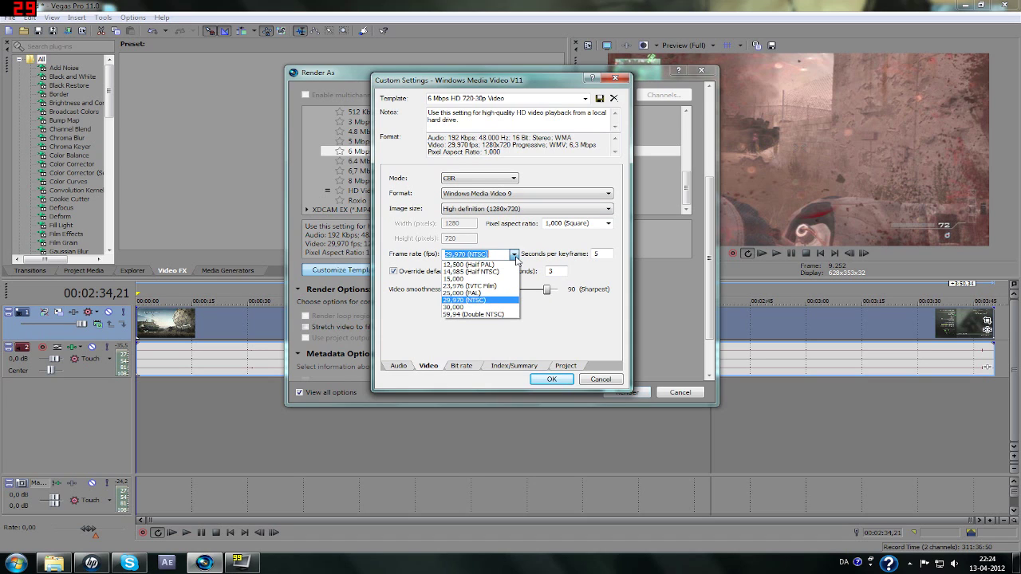
{"action": "left_click", "coordinate": [470, 316]}
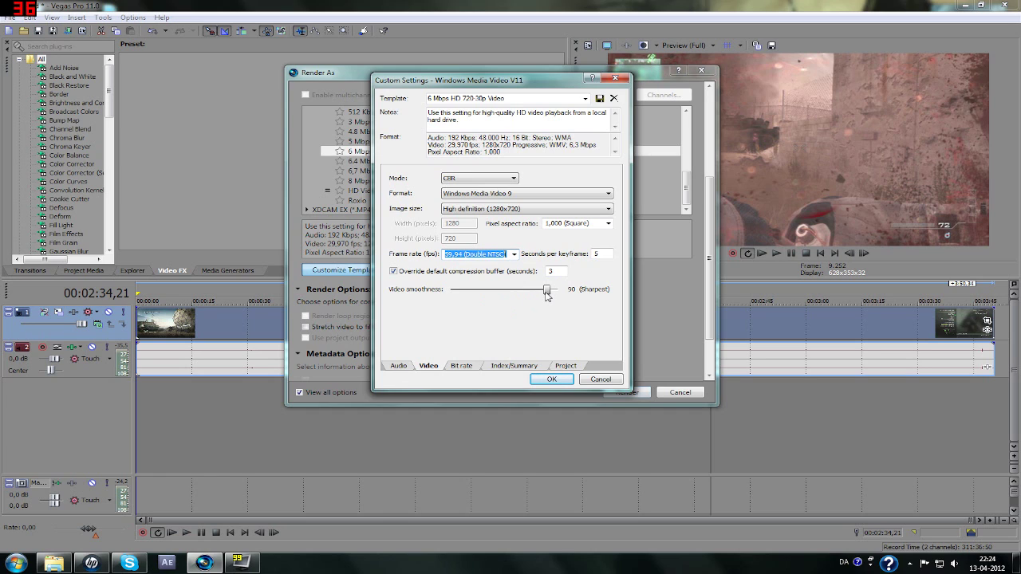
{"action": "double_click", "coordinate": [550, 272]}
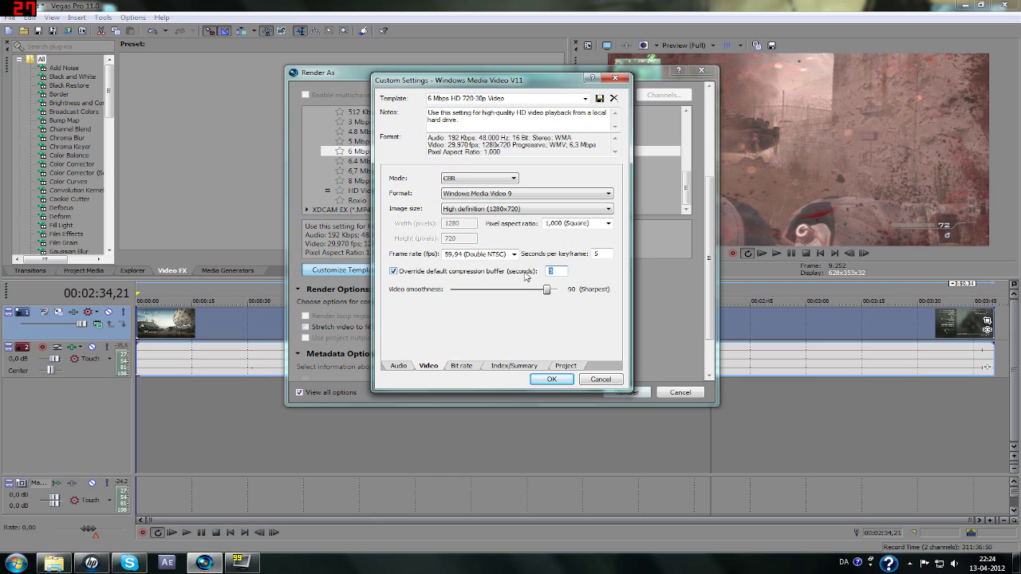
{"action": "type", "text": "8"}
{"action": "left_click_drag", "start_coordinate": [548, 295], "coordinate": [554, 294]}
Step: Set project rendering quality to Best and confirm the customized template
{"action": "left_click", "coordinate": [464, 366]}
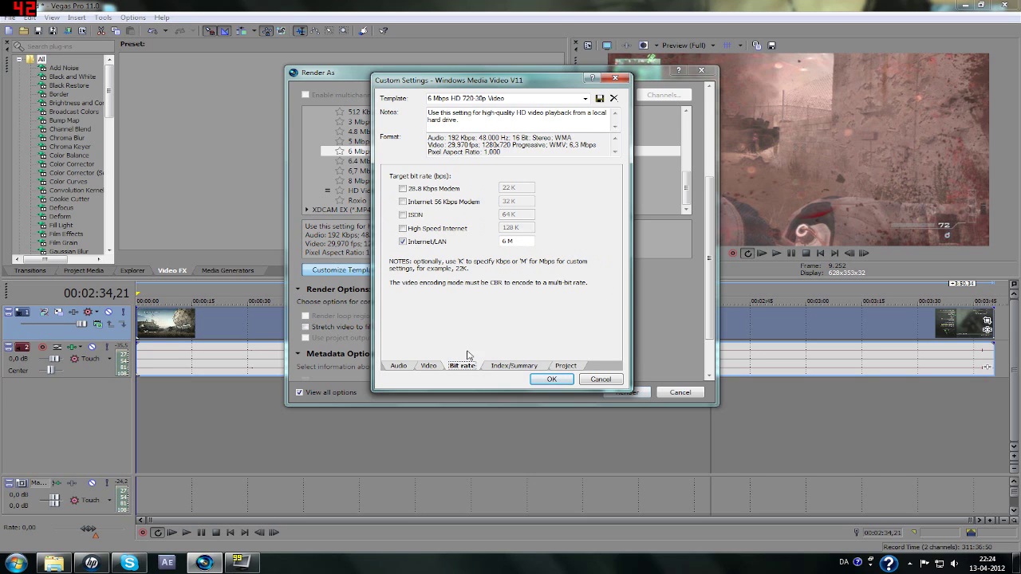
{"action": "left_click", "coordinate": [514, 366]}
{"action": "left_click", "coordinate": [568, 367]}
{"action": "left_click", "coordinate": [554, 177]}
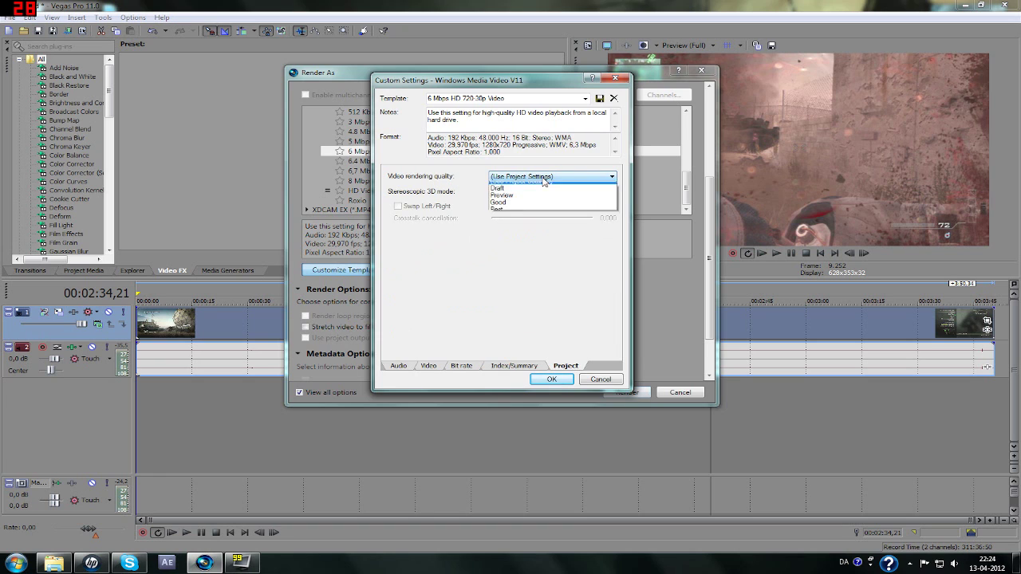
{"action": "left_click", "coordinate": [502, 214]}
{"action": "key", "text": "Return"}
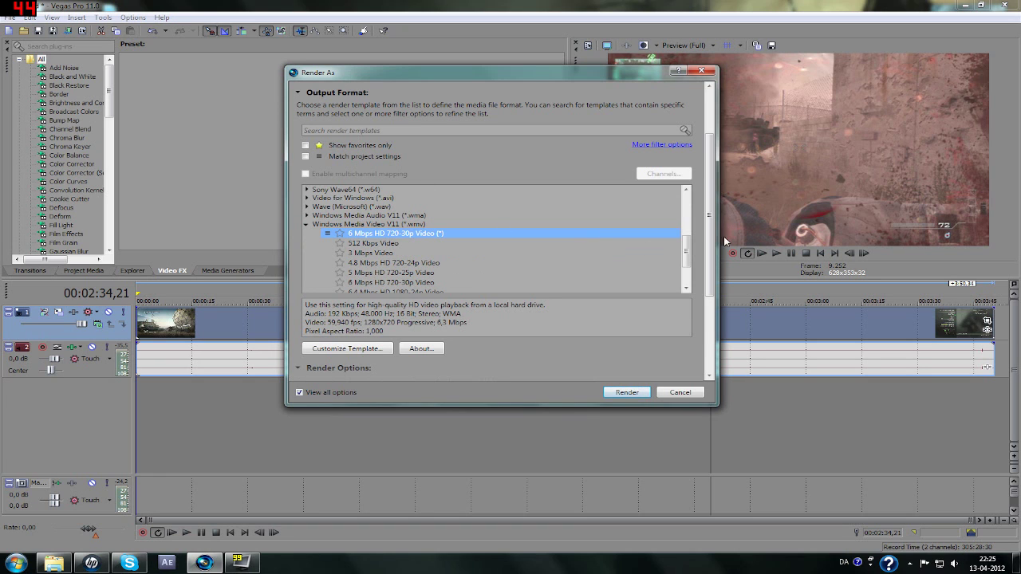
Step: Select the HD Video template, name the output ASASD.wmv, and start the render
{"action": "scroll", "coordinate": [403, 260], "scroll_direction": "down", "scroll_amount": 2}
{"action": "left_click", "coordinate": [361, 271]}
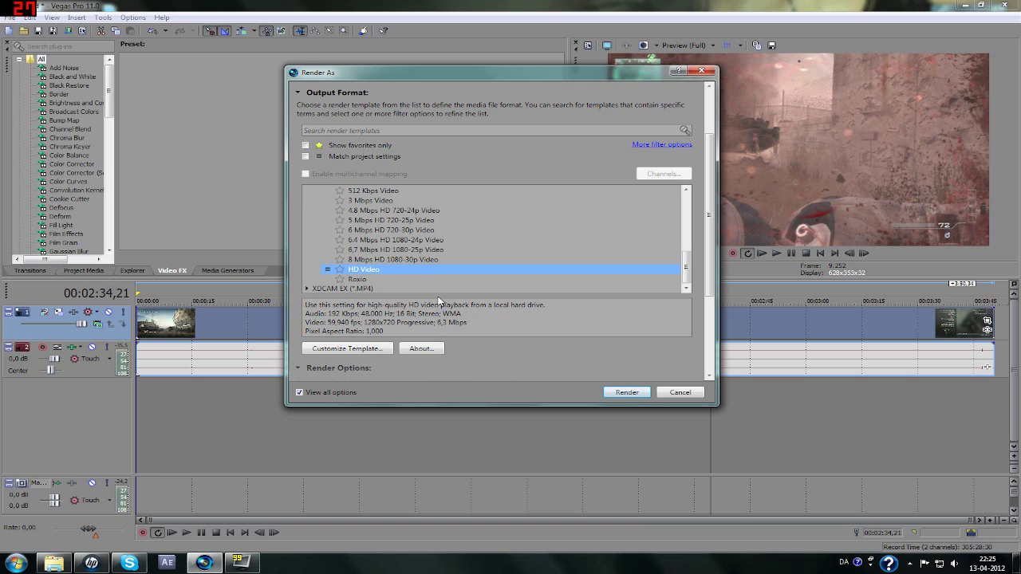
{"action": "left_click_drag", "start_coordinate": [712, 253], "coordinate": [712, 189]}
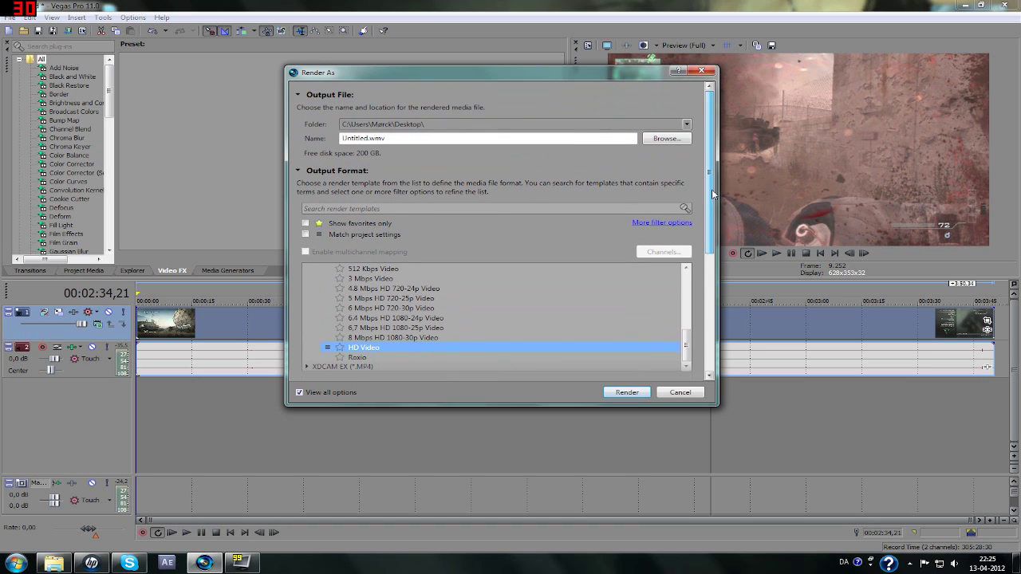
{"action": "double_click", "coordinate": [435, 139]}
{"action": "type", "text": "ASASD"}
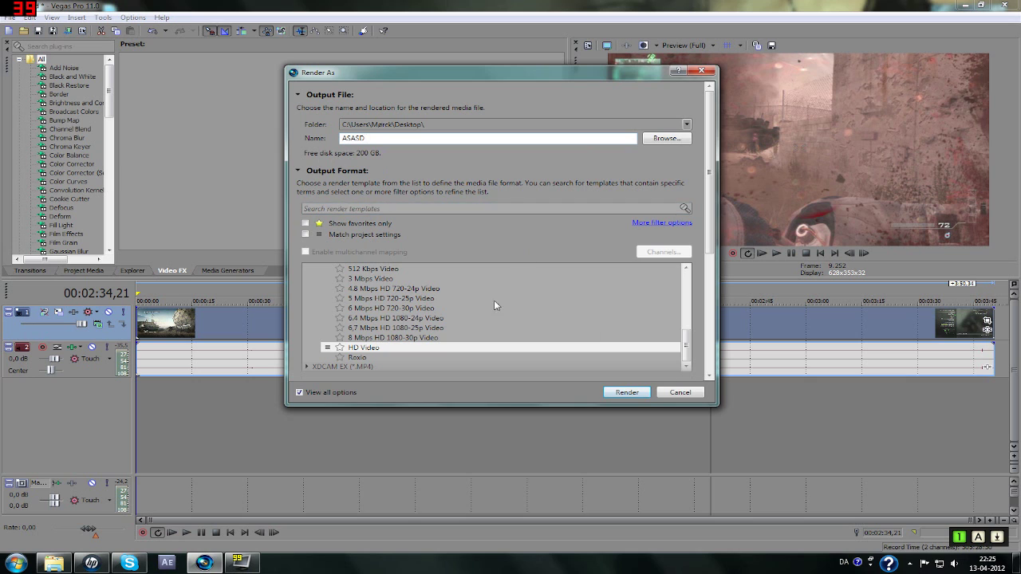
{"action": "left_click", "coordinate": [627, 394]}
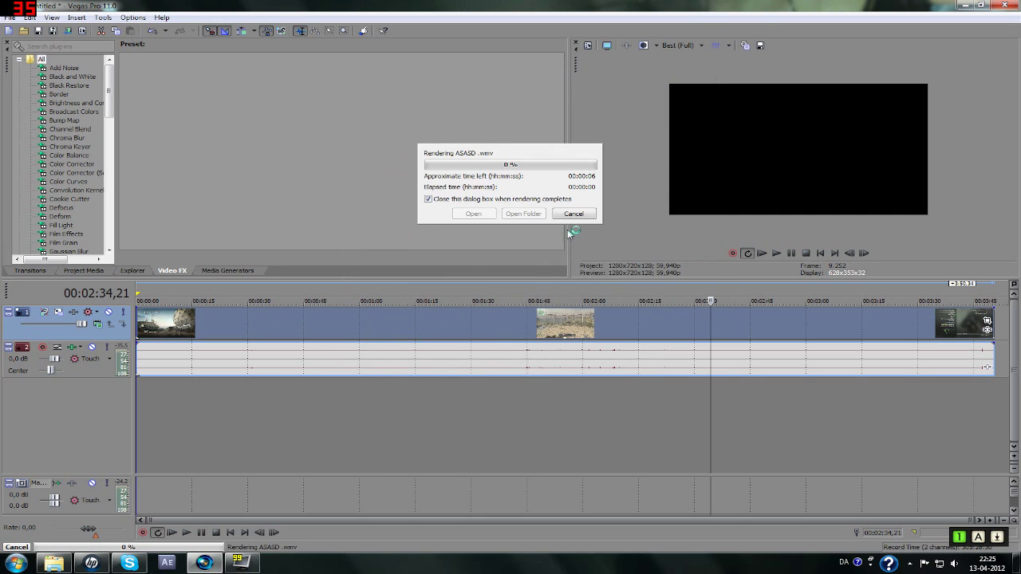